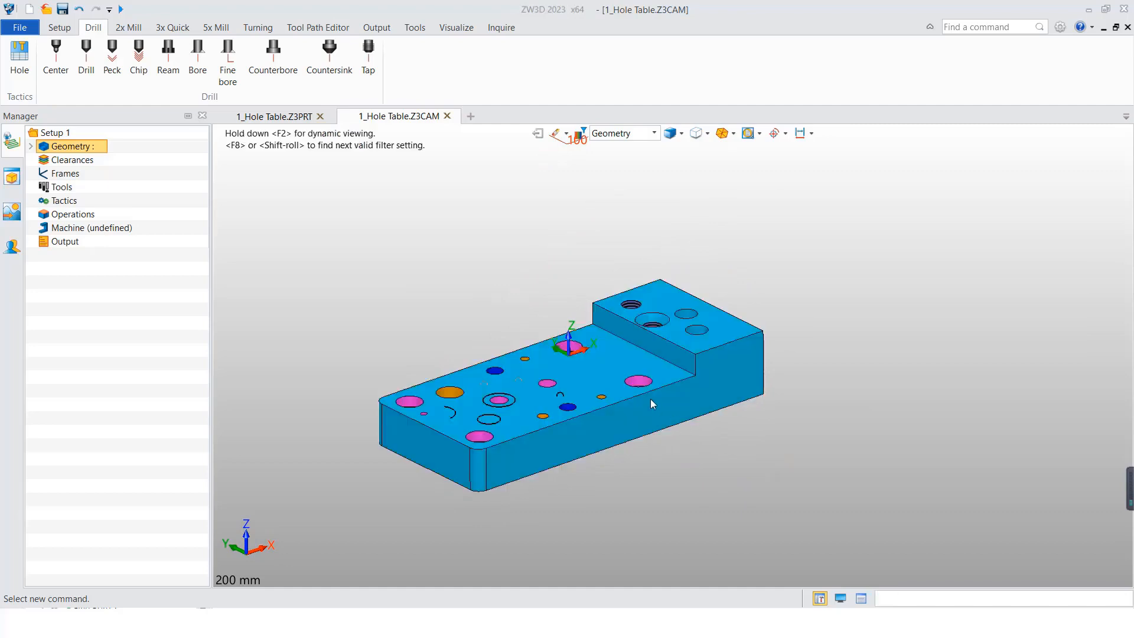
{"action": "scroll", "coordinate": [650, 387], "scroll_direction": "down", "scroll_amount": 1}
{"action": "middle_click_drag", "start_coordinate": [650, 388], "coordinate": [704, 405]}
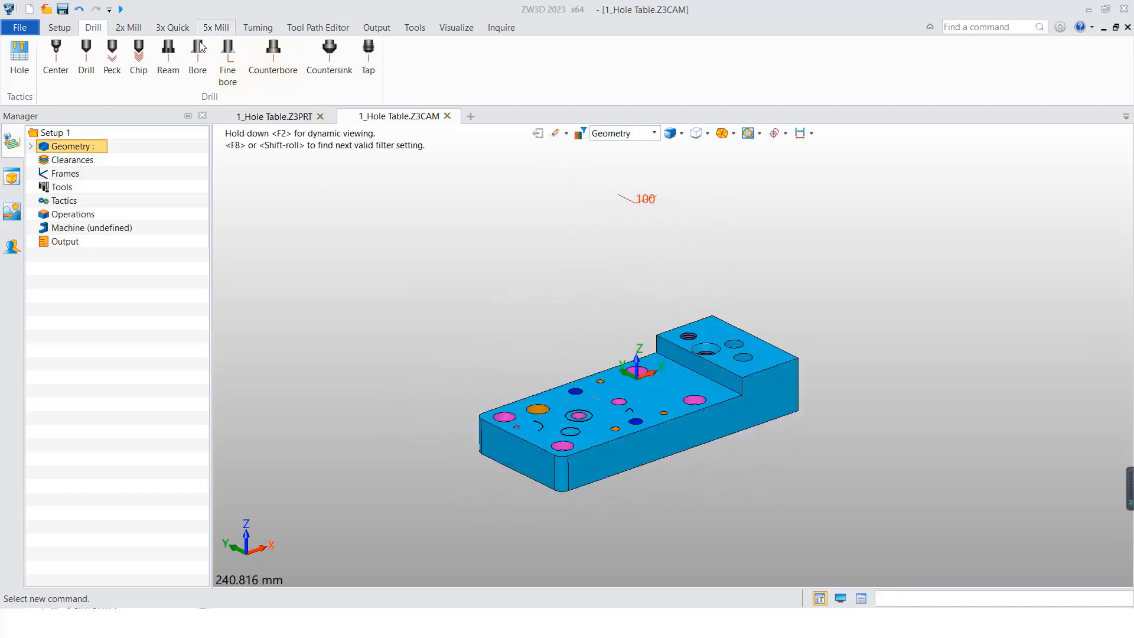
{"action": "left_click", "coordinate": [60, 27]}
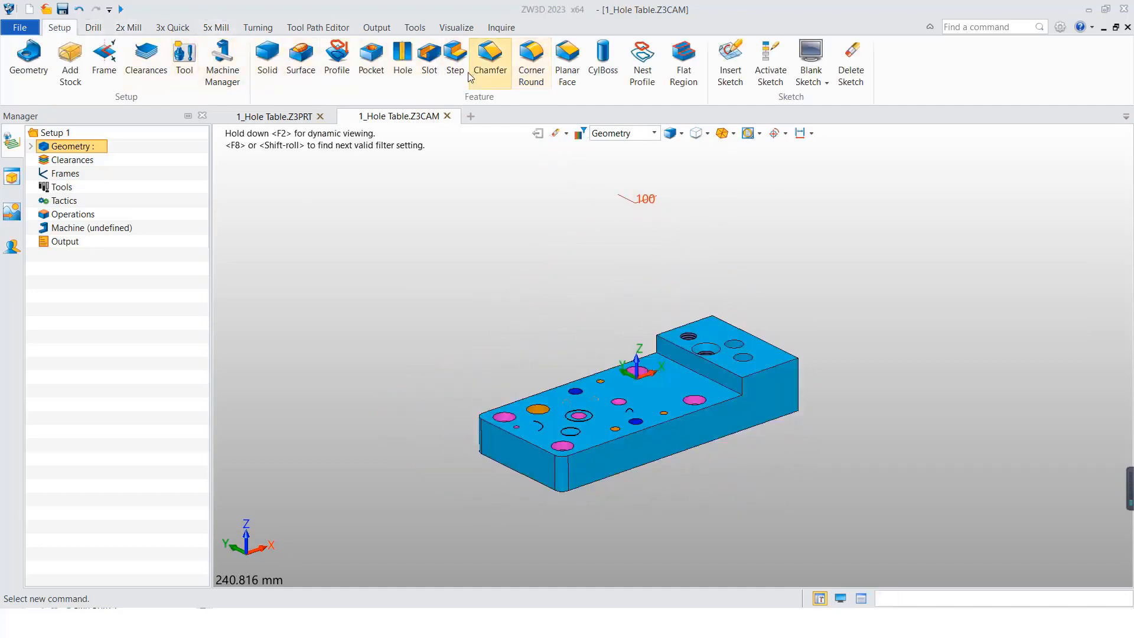
{"action": "left_click", "coordinate": [401, 63]}
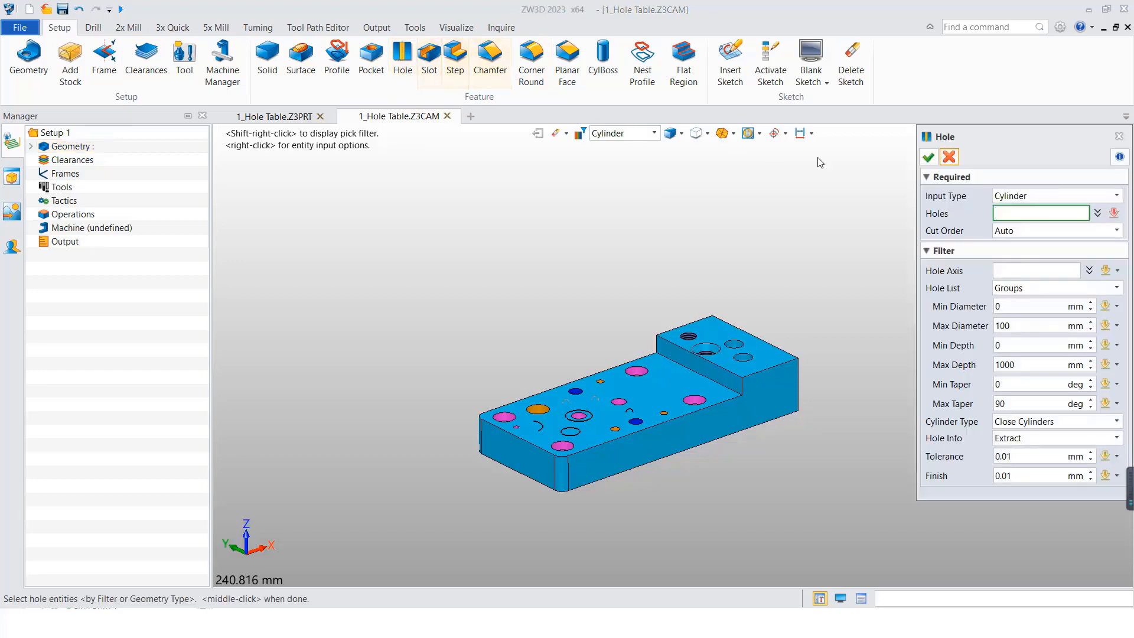
{"action": "left_click", "coordinate": [1030, 196]}
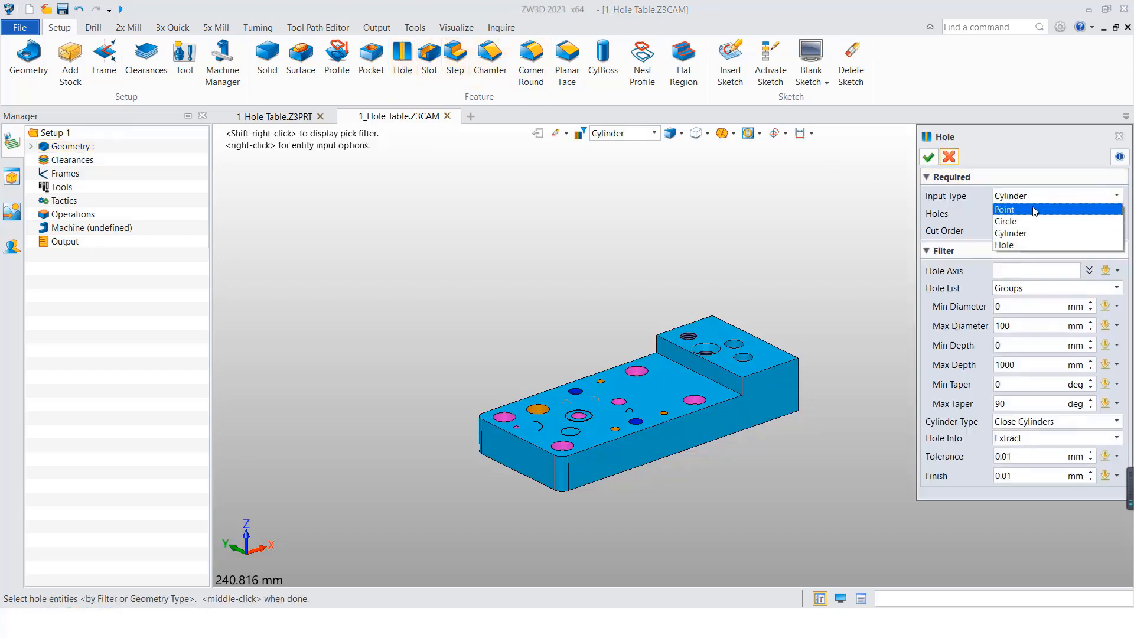
{"action": "left_click", "coordinate": [1018, 238]}
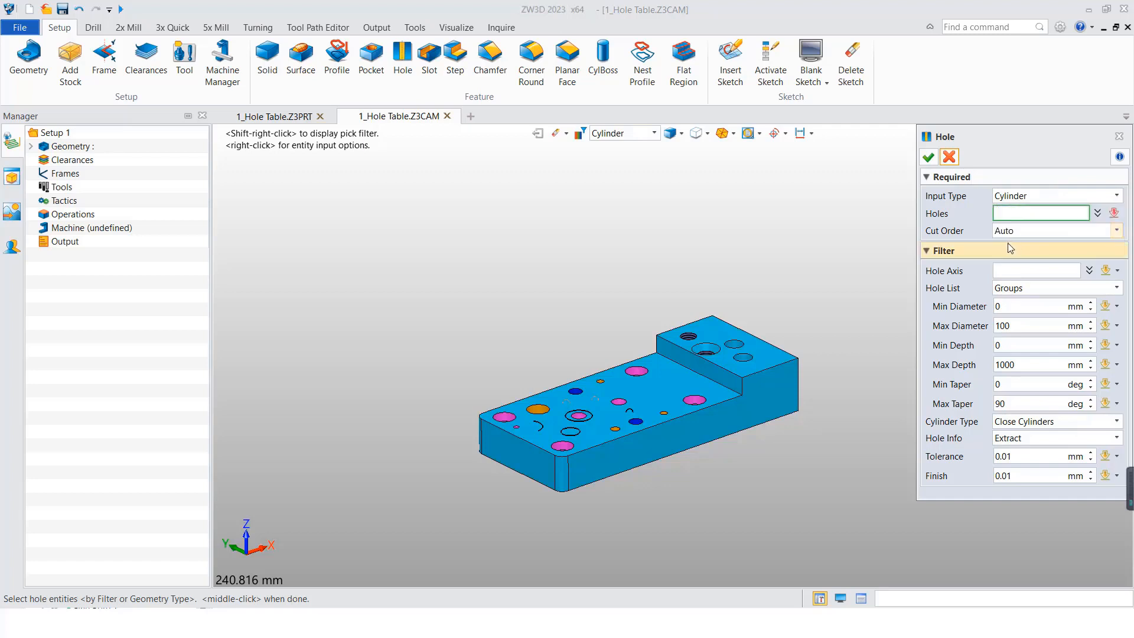
{"action": "middle_click_drag", "start_coordinate": [534, 332], "coordinate": [509, 286]}
{"action": "left_click_drag", "start_coordinate": [395, 246], "coordinate": [847, 491]}
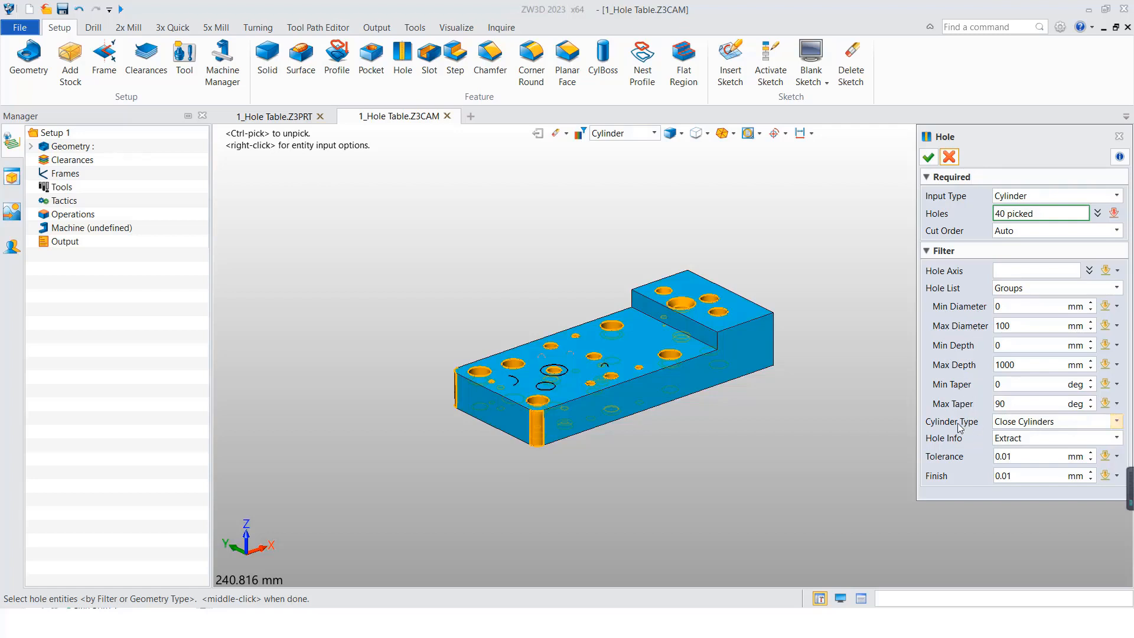
{"action": "left_click", "coordinate": [1039, 423]}
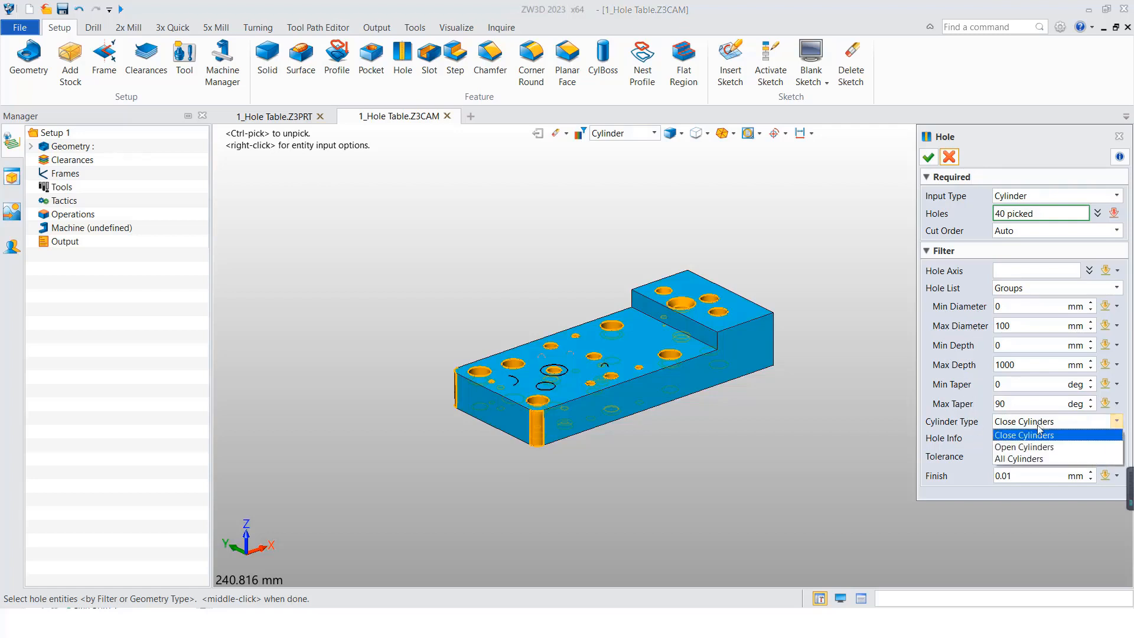
{"action": "left_click", "coordinate": [1033, 447]}
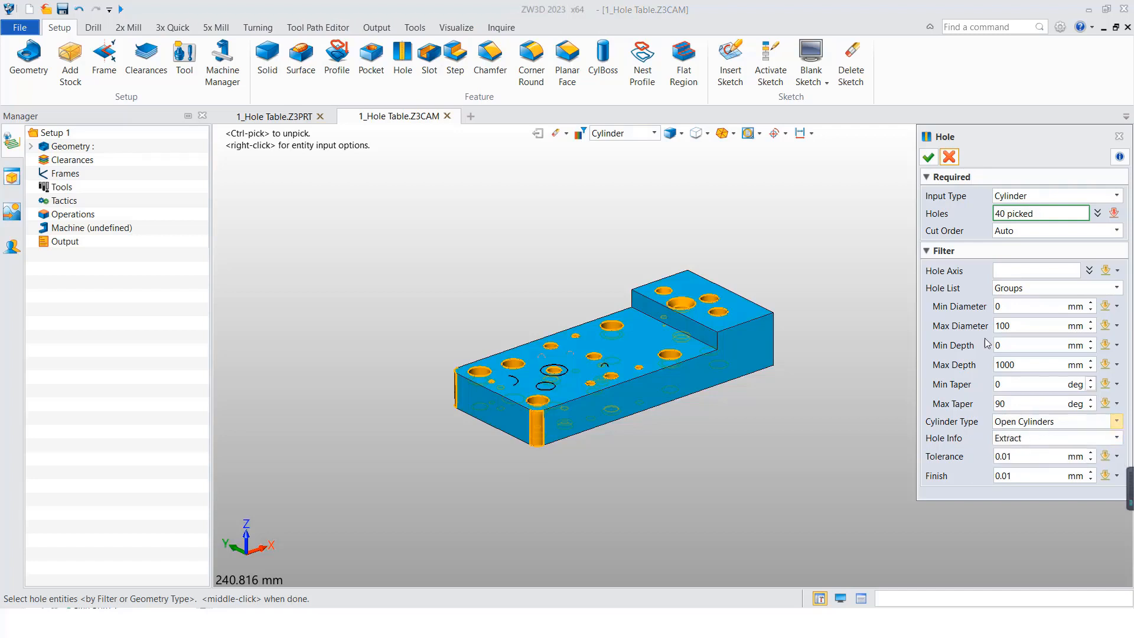
{"action": "left_click", "coordinate": [927, 156]}
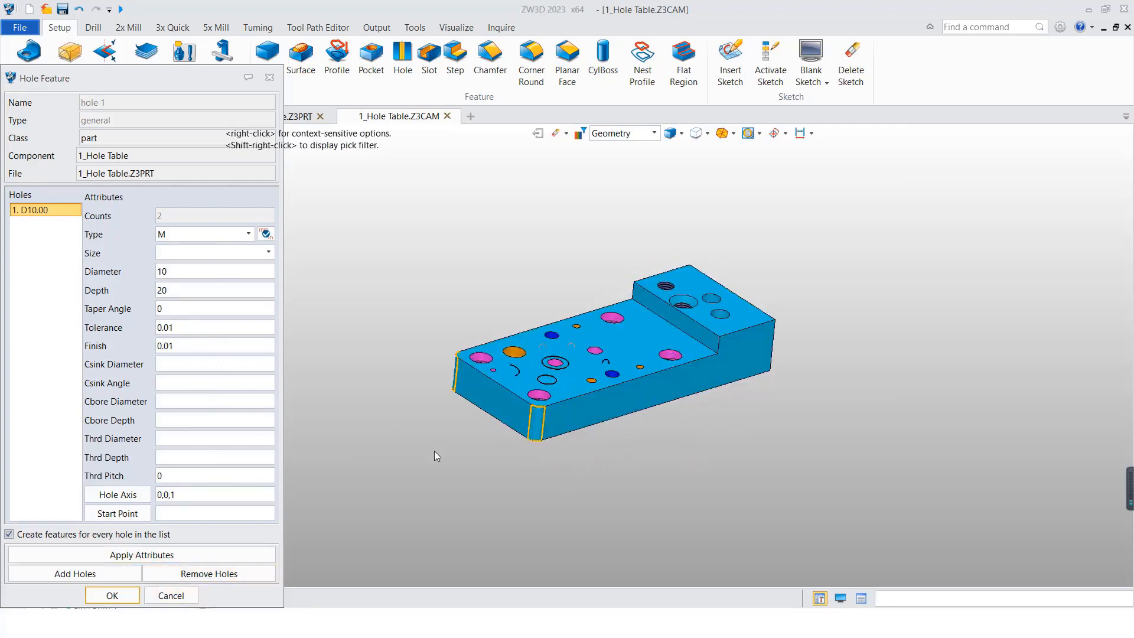
{"action": "left_click", "coordinate": [175, 598]}
- Define hole features from all cylinders of the whole part, with the cylinder type filter set to Close Cylinders
{"action": "left_click", "coordinate": [403, 56]}
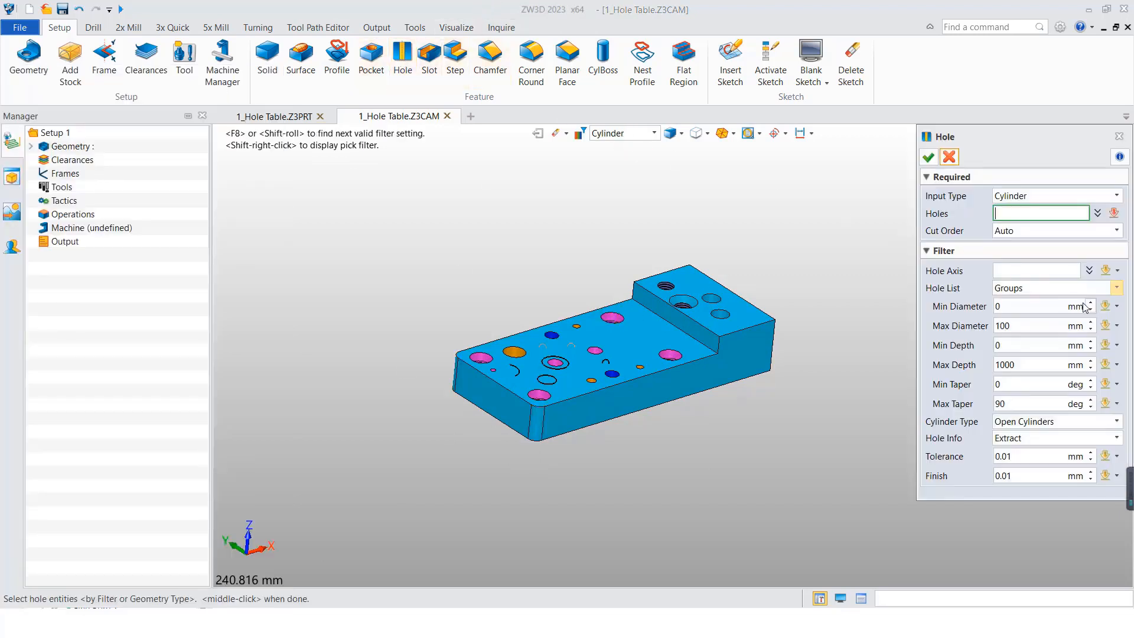
{"action": "left_click_drag", "start_coordinate": [375, 223], "coordinate": [850, 484]}
{"action": "left_click", "coordinate": [1080, 422]}
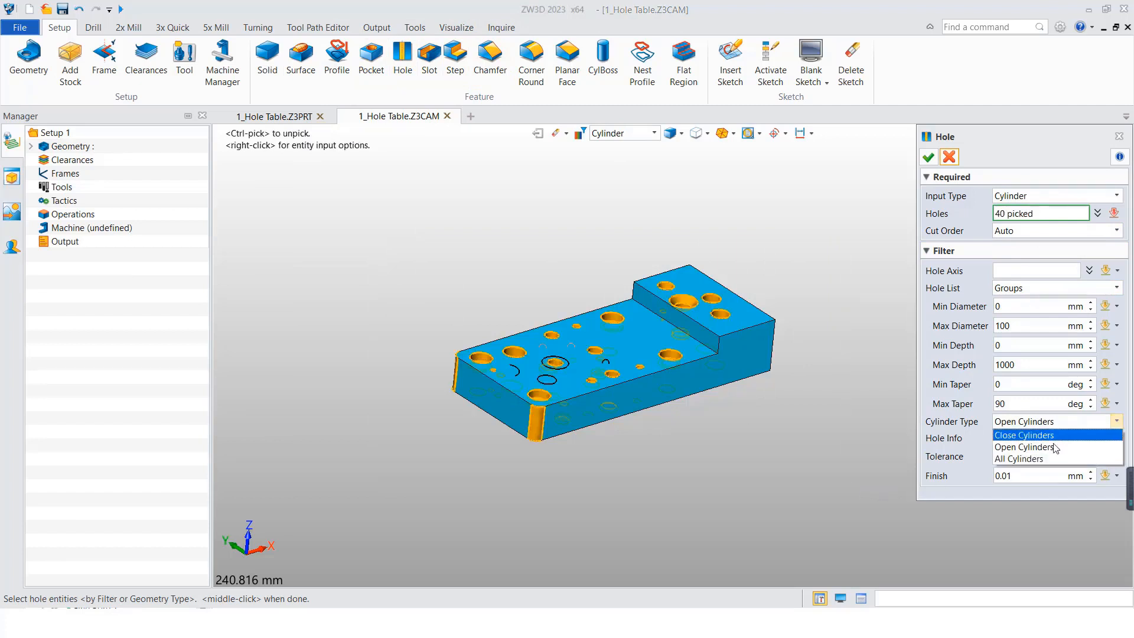
{"action": "left_click", "coordinate": [1039, 435]}
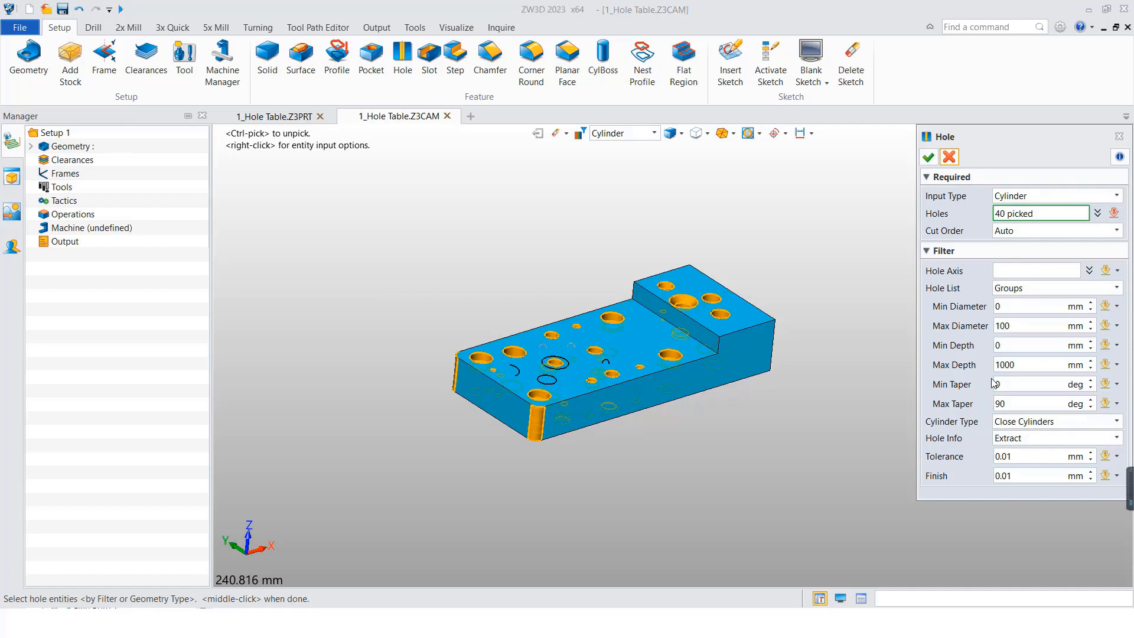
{"action": "left_click", "coordinate": [927, 156]}
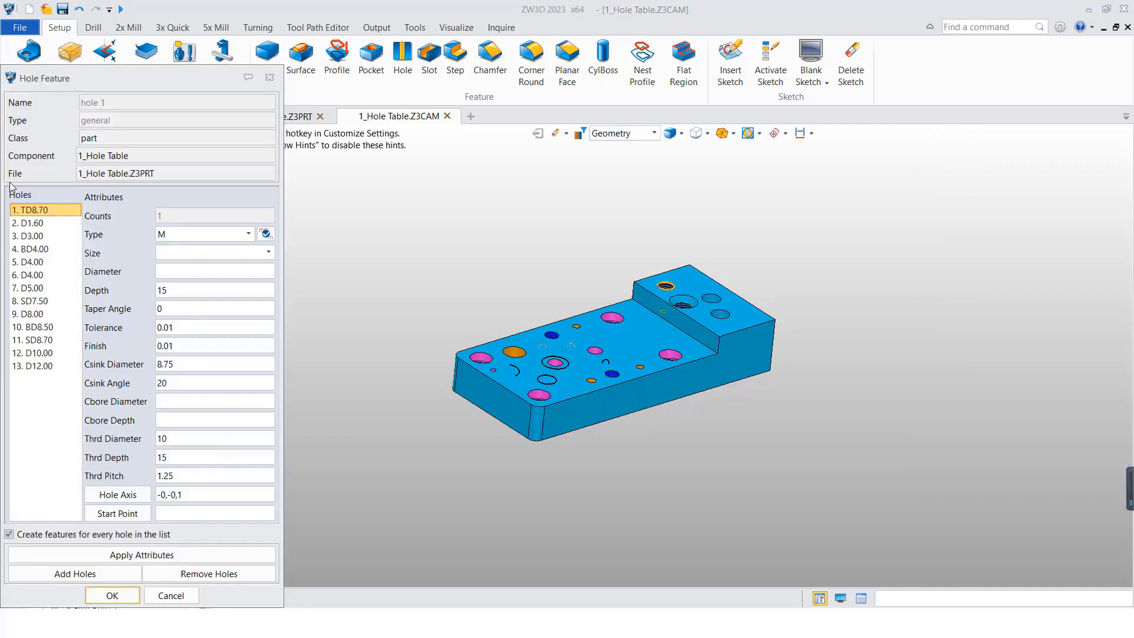
- Check the first detected hole groups, create a separate feature for every hole in the list, and expand the part's geometry
{"action": "left_click_drag", "start_coordinate": [126, 76], "coordinate": [185, 104]}
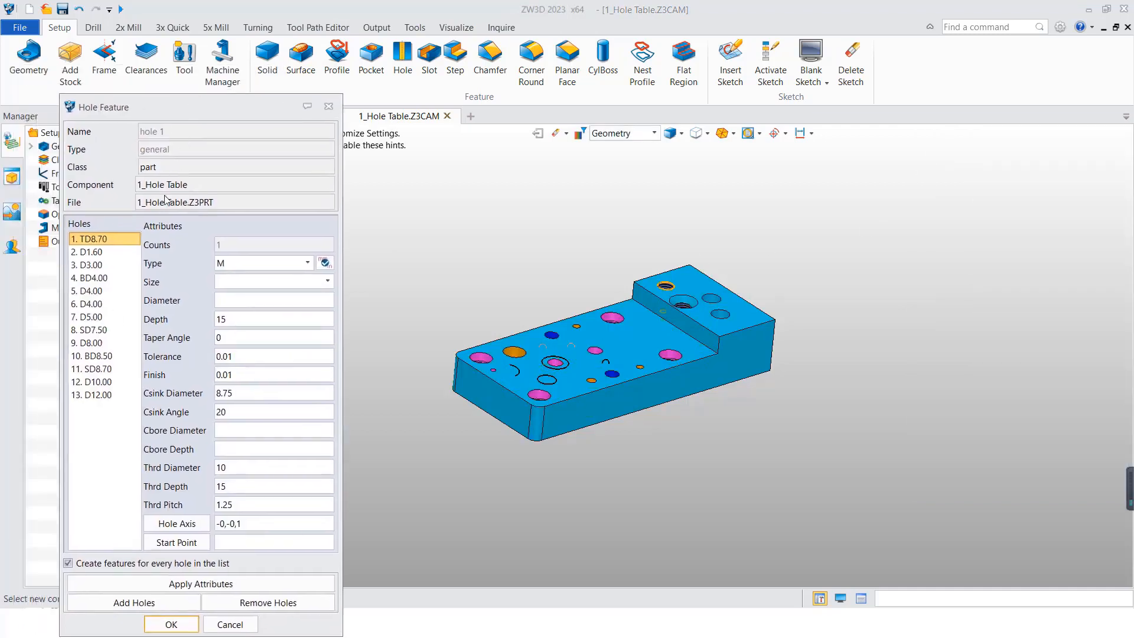
{"action": "left_click", "coordinate": [95, 255]}
{"action": "left_click", "coordinate": [92, 241]}
{"action": "left_click", "coordinate": [93, 253]}
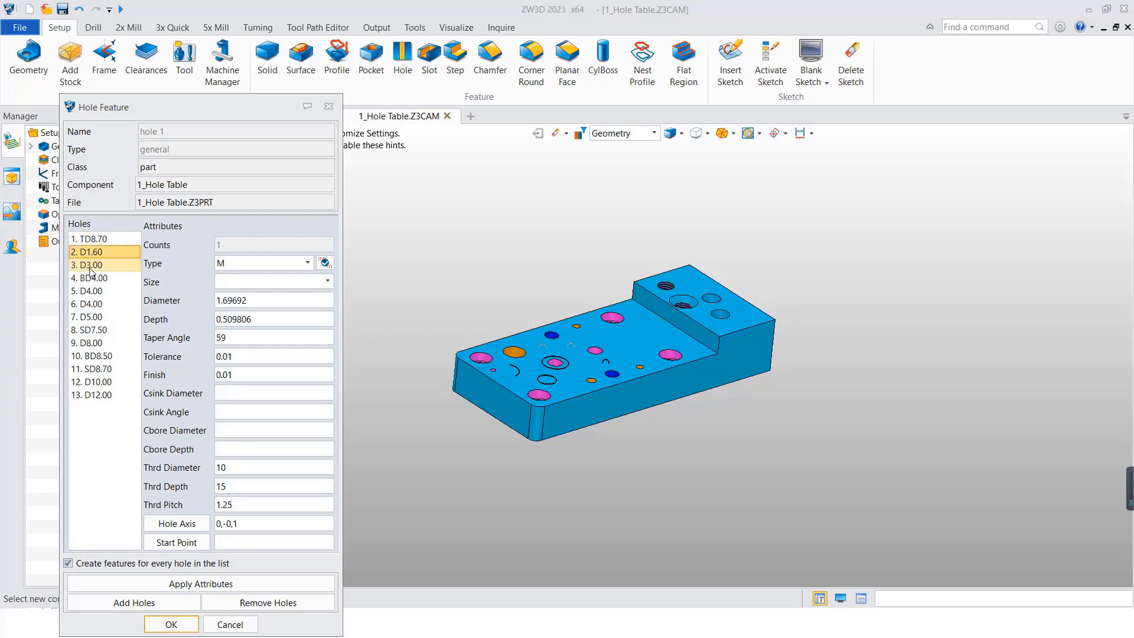
{"action": "left_click", "coordinate": [90, 267]}
{"action": "left_click", "coordinate": [87, 294]}
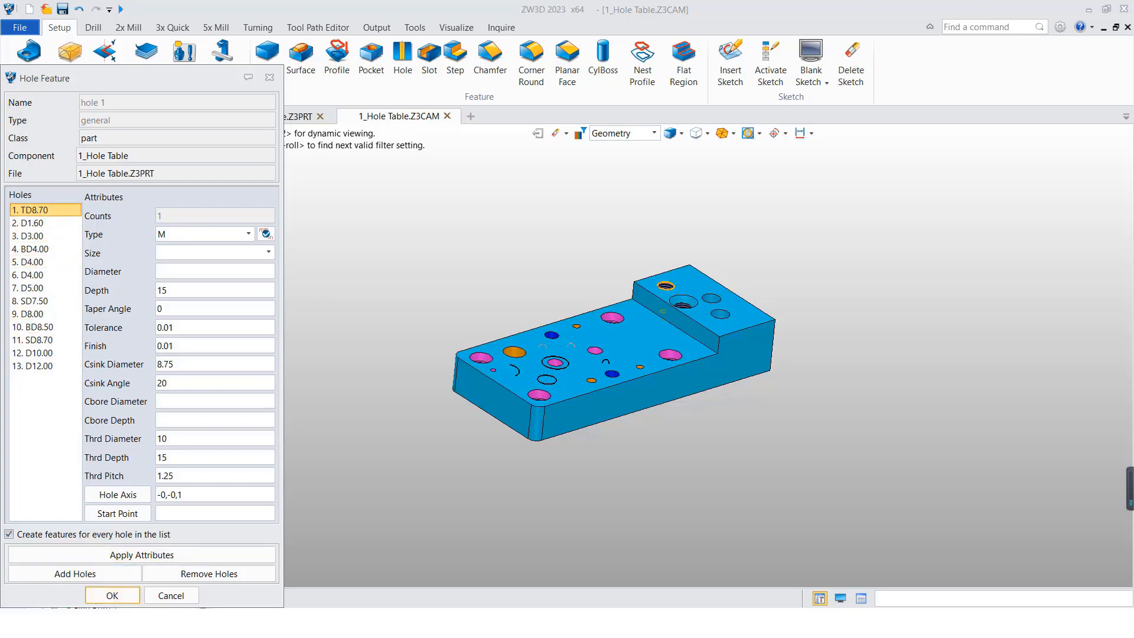
{"action": "left_click", "coordinate": [113, 595]}
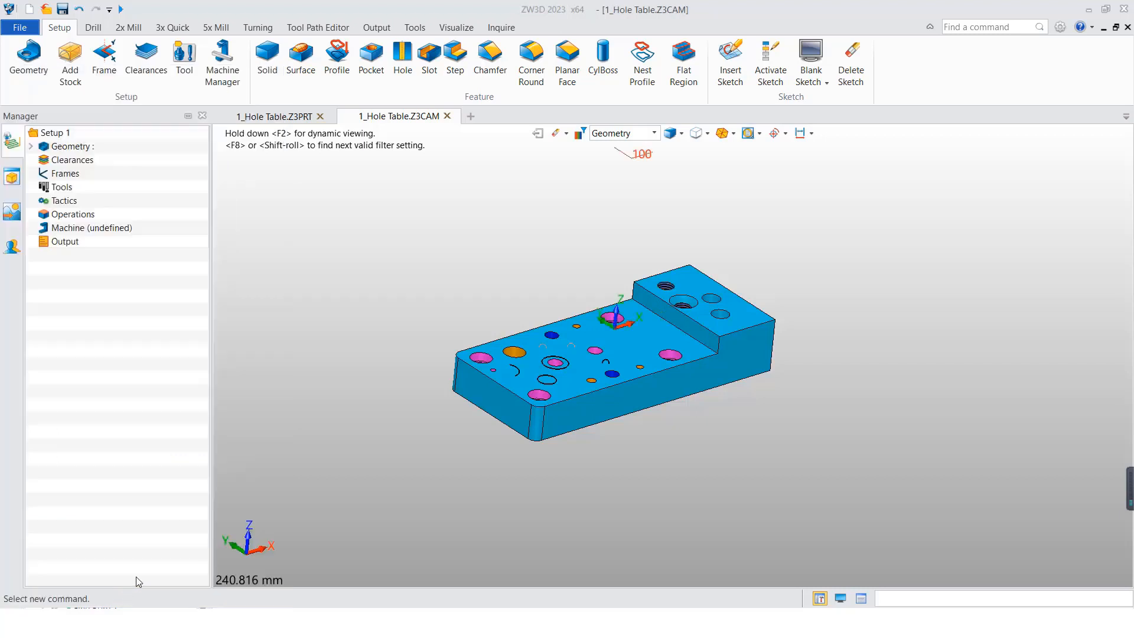
{"action": "left_click", "coordinate": [30, 146]}
{"action": "left_click", "coordinate": [41, 159]}
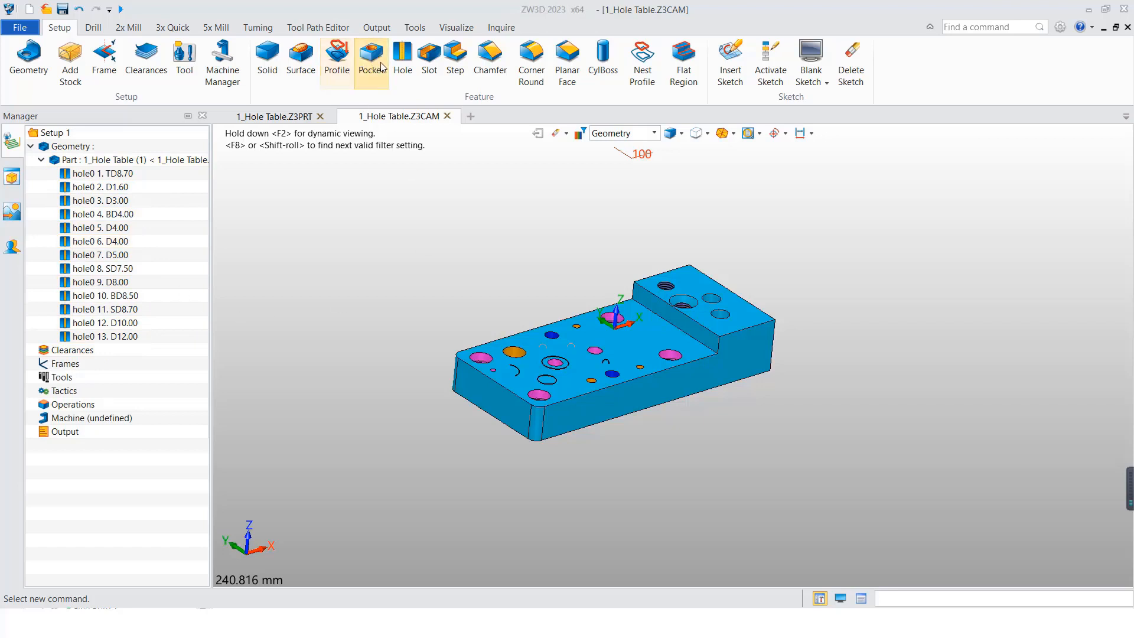
- Start another hole feature with Cylinder input and pick the four counterbored holes near the lower plate's corners
{"action": "left_click", "coordinate": [402, 62]}
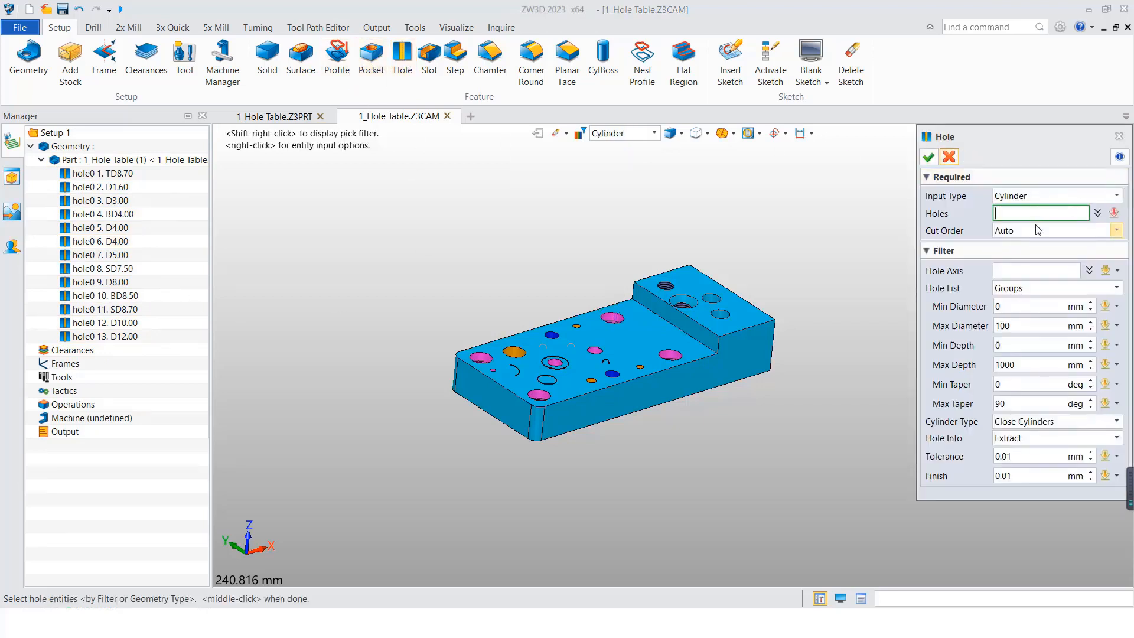
{"action": "left_click", "coordinate": [1072, 198]}
{"action": "left_click", "coordinate": [1071, 196]}
{"action": "right_click_drag", "start_coordinate": [728, 420], "coordinate": [483, 390]}
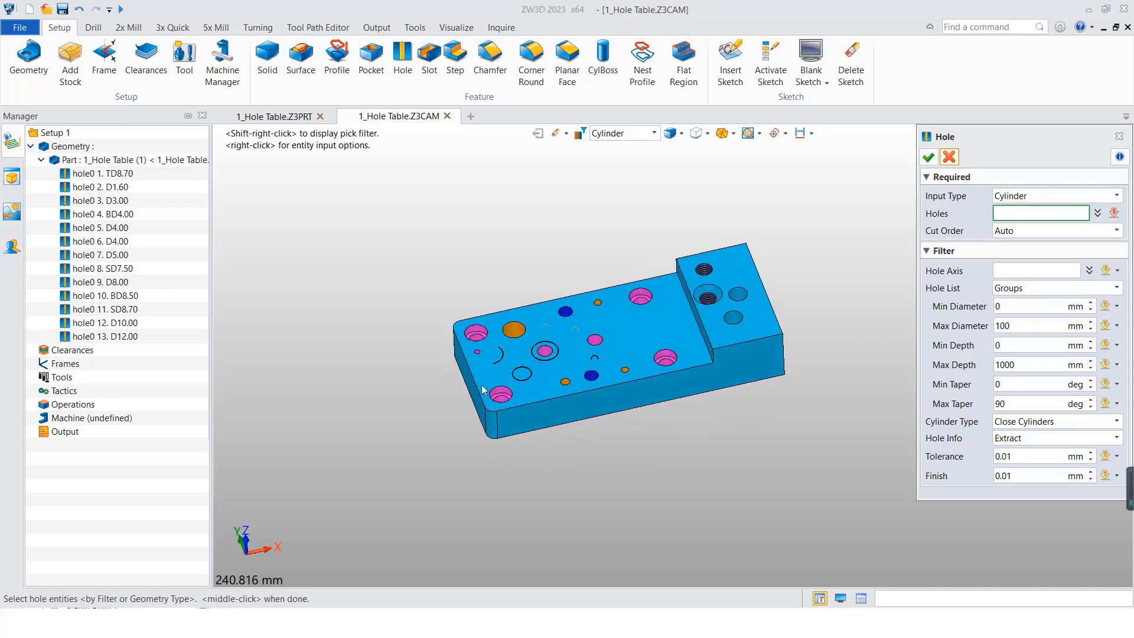
{"action": "left_click", "coordinate": [477, 334]}
{"action": "scroll", "coordinate": [478, 335], "scroll_direction": "up", "scroll_amount": 4}
{"action": "left_click", "coordinate": [477, 337]}
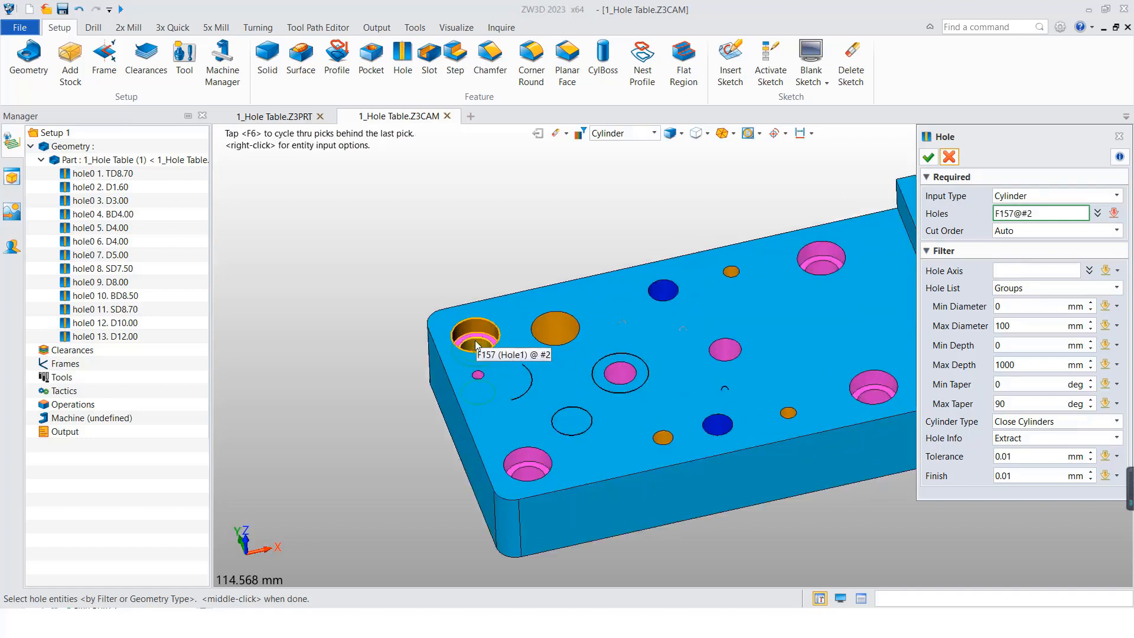
{"action": "middle_click_drag", "start_coordinate": [808, 357], "coordinate": [725, 317]}
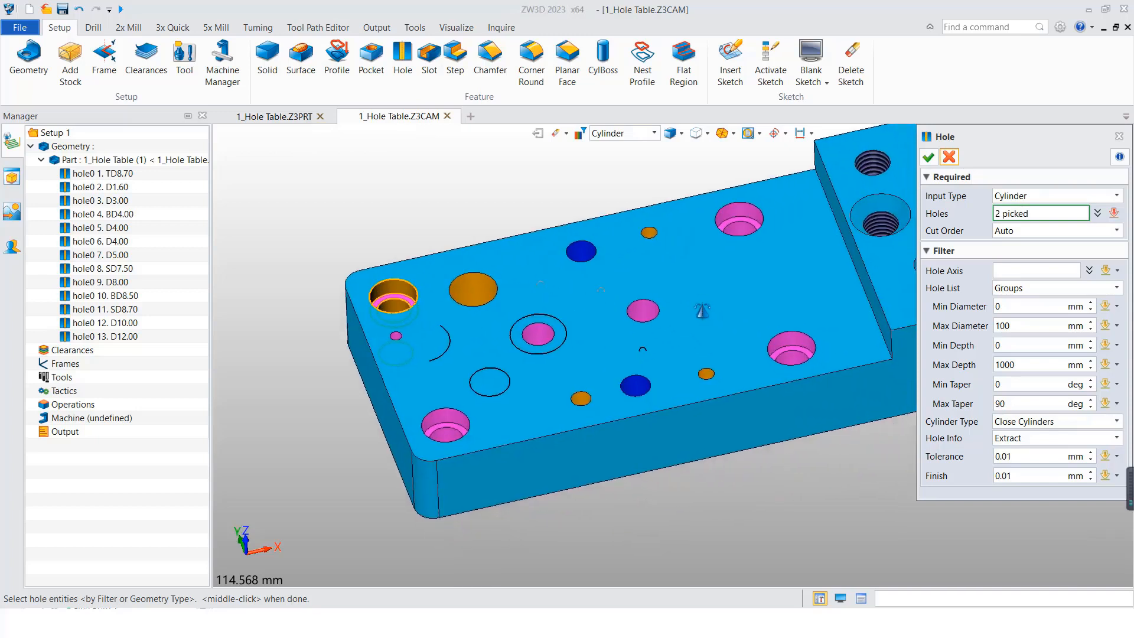
{"action": "left_click", "coordinate": [795, 344]}
{"action": "left_click", "coordinate": [798, 354]}
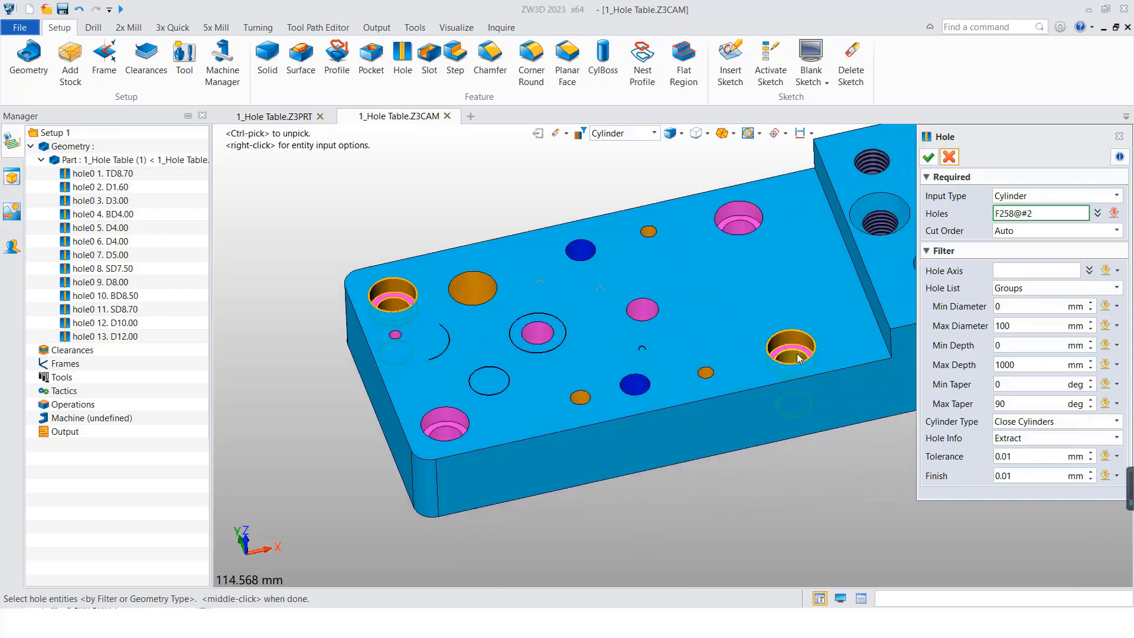
{"action": "left_click", "coordinate": [737, 220]}
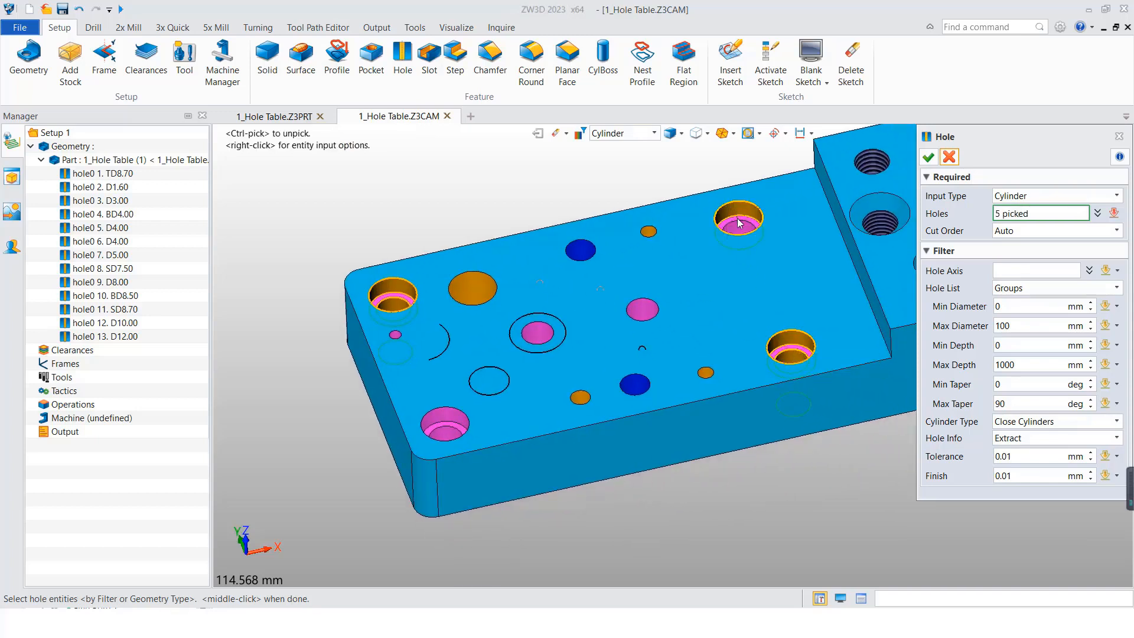
{"action": "left_click", "coordinate": [444, 432]}
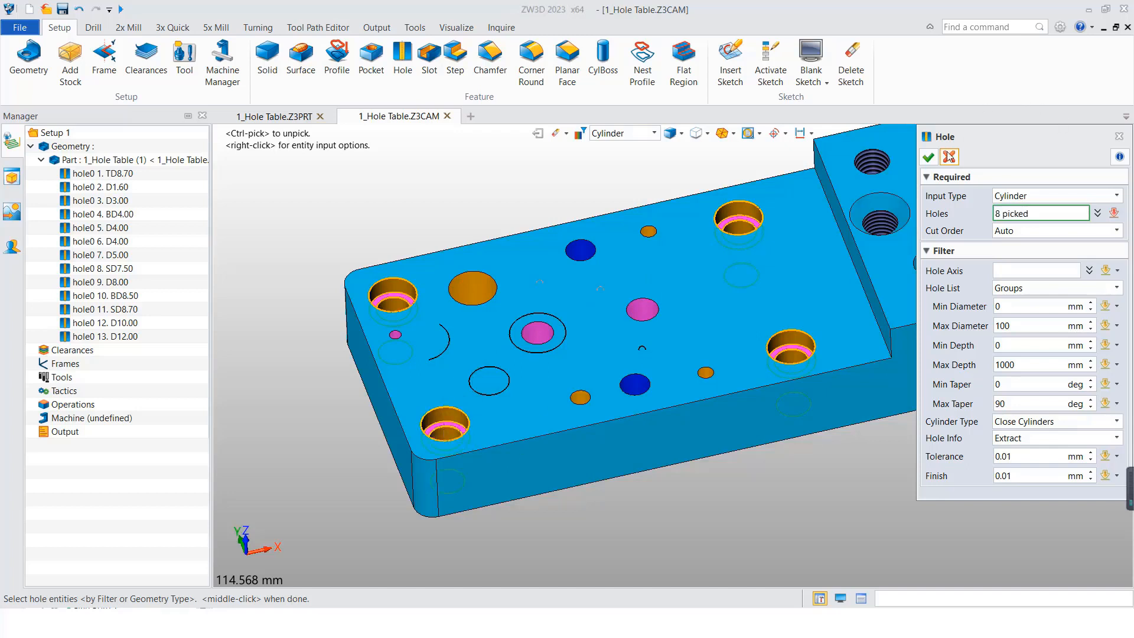
- Set the cut order to Pick Order and create one combined feature, without separate features for every hole in the list
{"action": "left_click", "coordinate": [1017, 232]}
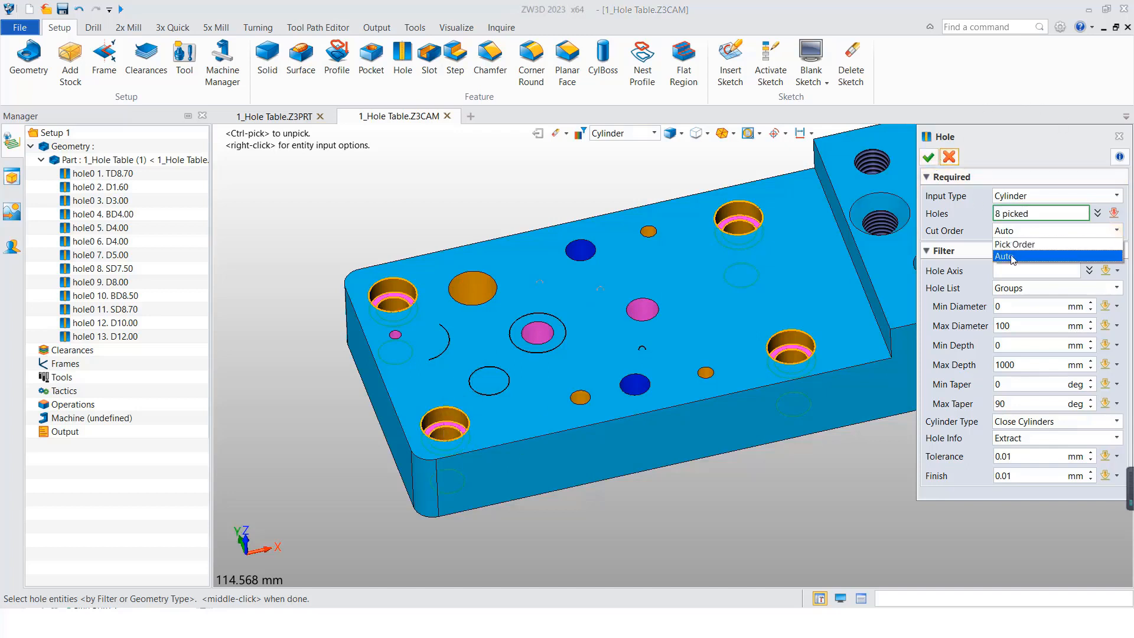
{"action": "left_click", "coordinate": [1016, 244]}
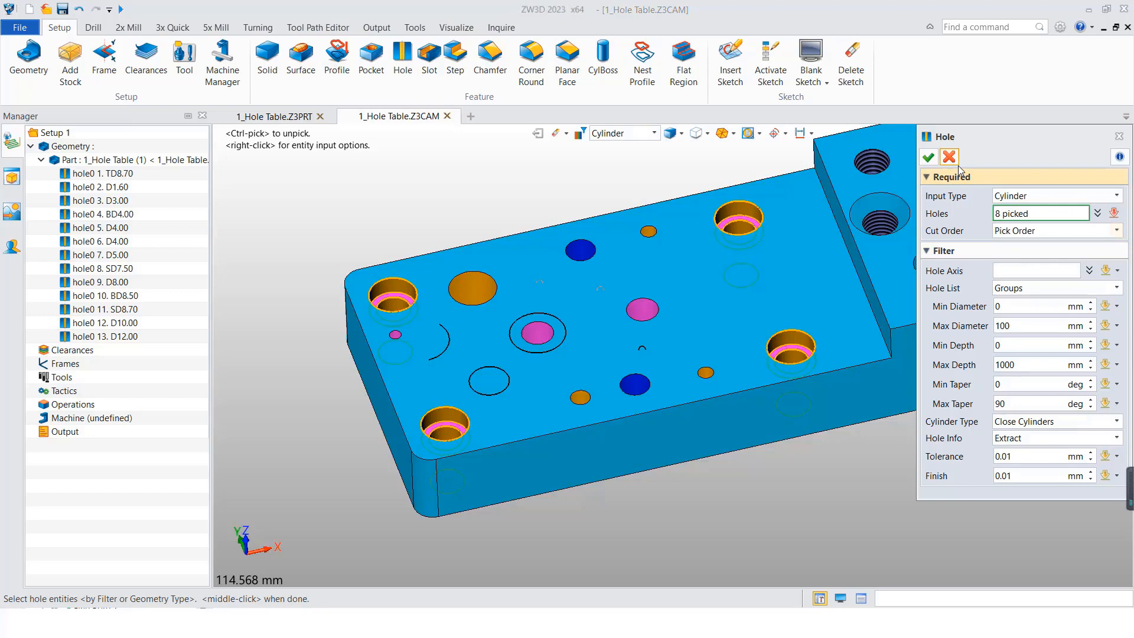
{"action": "left_click", "coordinate": [928, 157]}
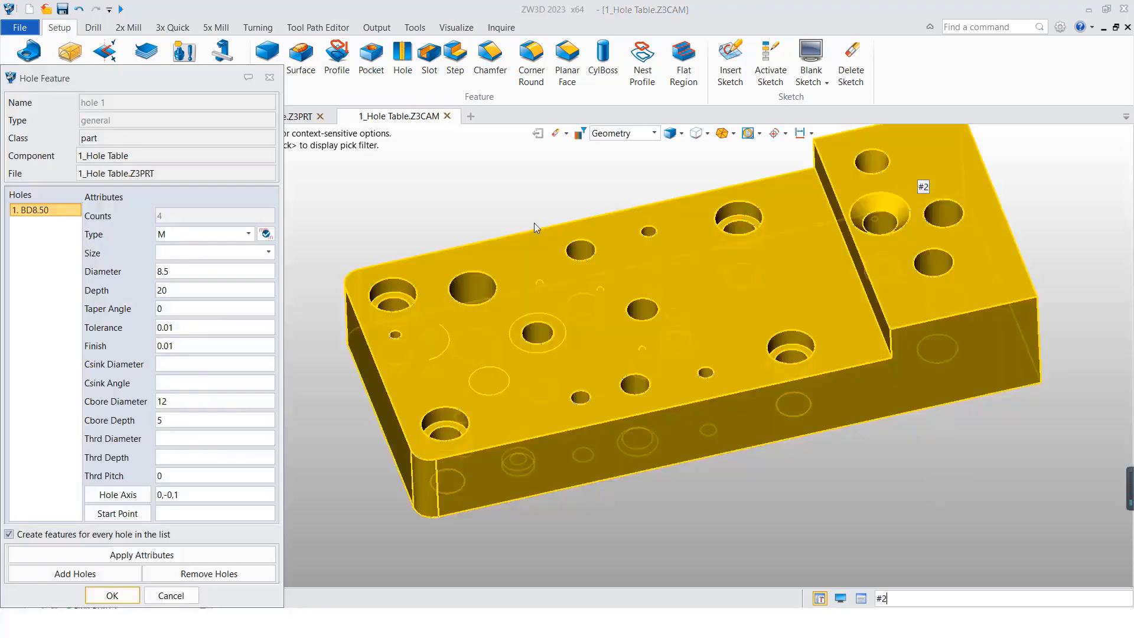
{"action": "left_click", "coordinate": [48, 533]}
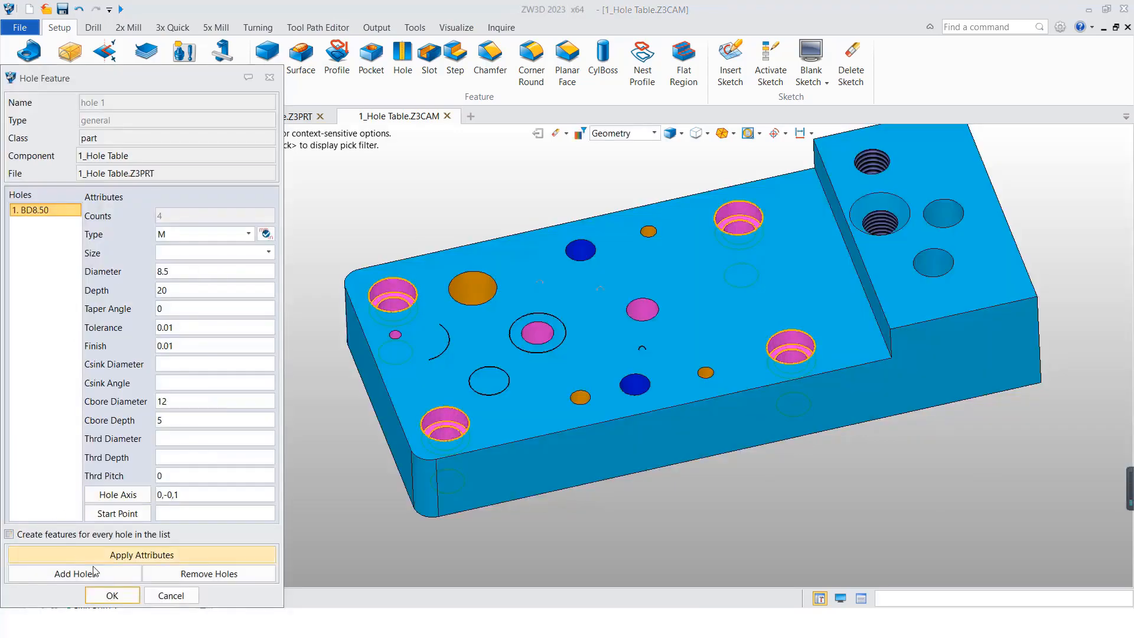
{"action": "left_click", "coordinate": [111, 595]}
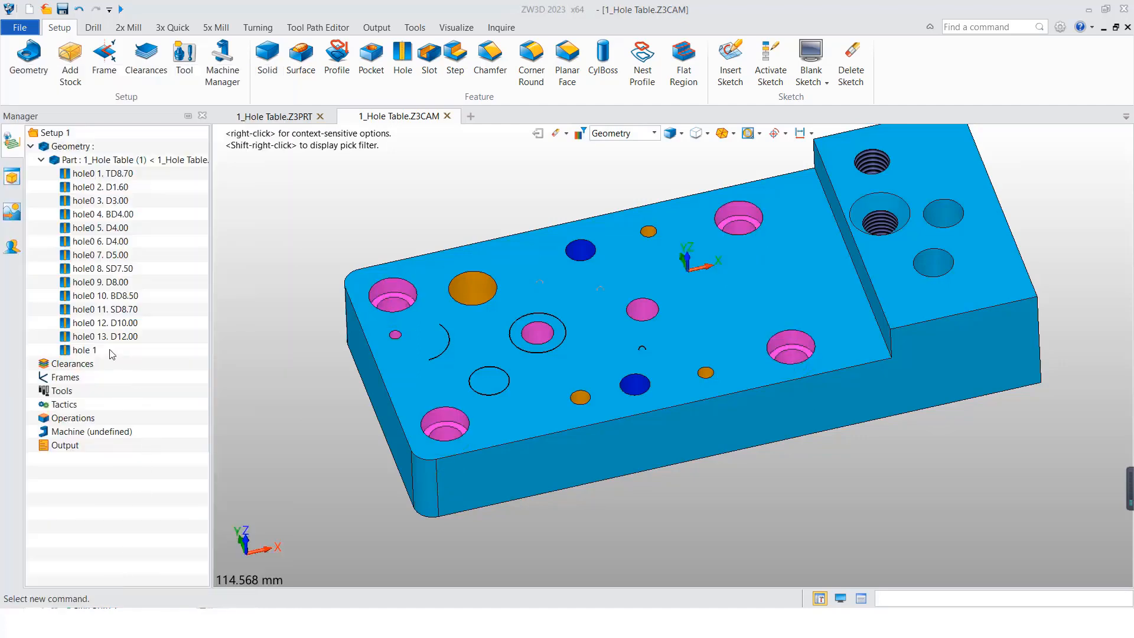
- Create a Drill operation that uses the combined counterbored-hole feature "hole 1"
{"action": "left_click", "coordinate": [95, 350]}
{"action": "scroll", "coordinate": [373, 282], "scroll_direction": "down", "scroll_amount": 2}
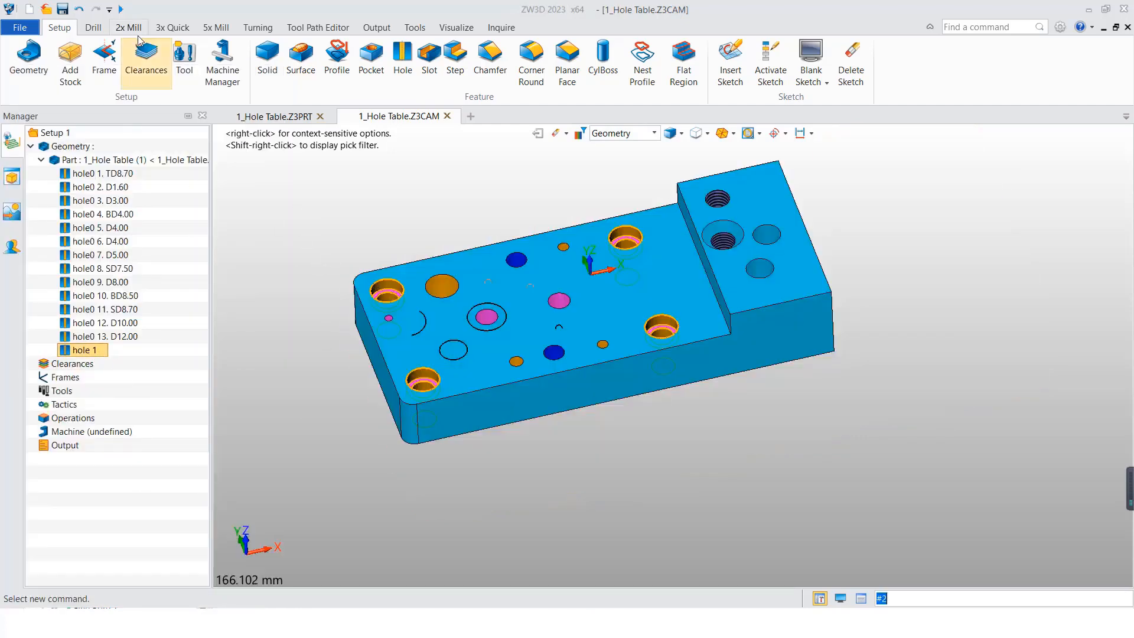
{"action": "left_click", "coordinate": [93, 27]}
{"action": "left_click", "coordinate": [86, 55]}
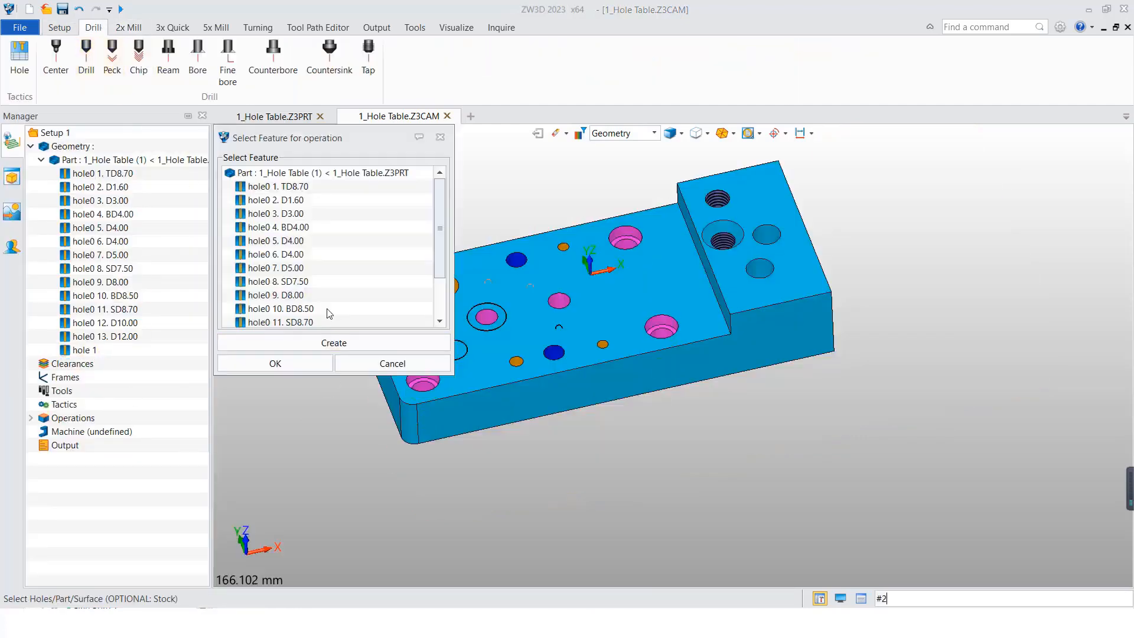
{"action": "scroll", "coordinate": [329, 313], "scroll_direction": "down", "scroll_amount": 2}
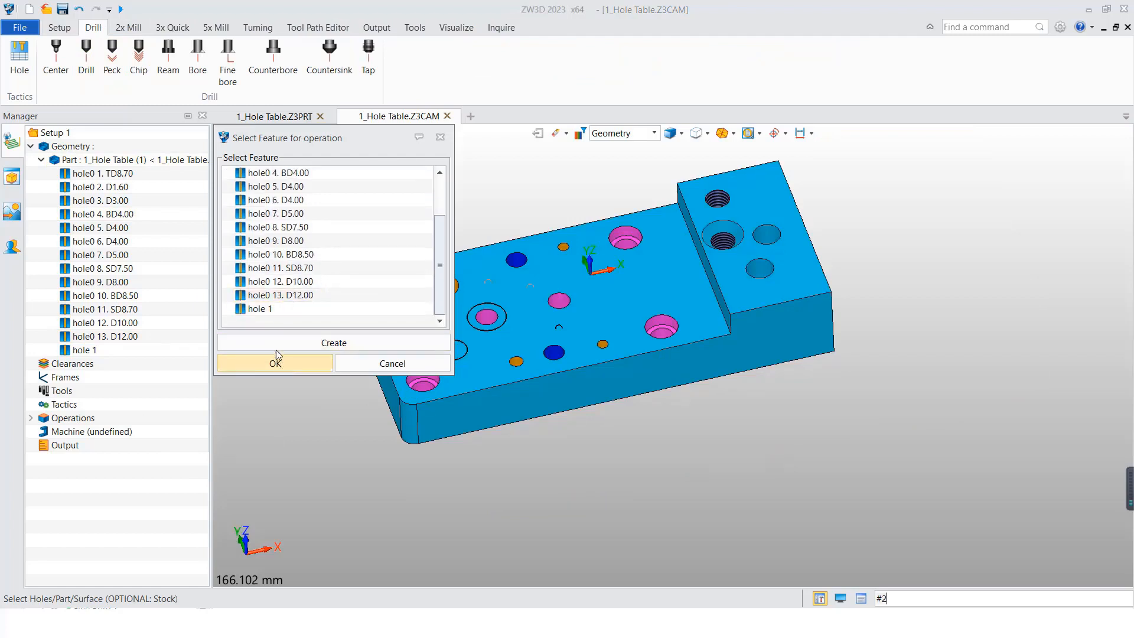
{"action": "left_click", "coordinate": [260, 308]}
{"action": "left_click", "coordinate": [270, 363]}
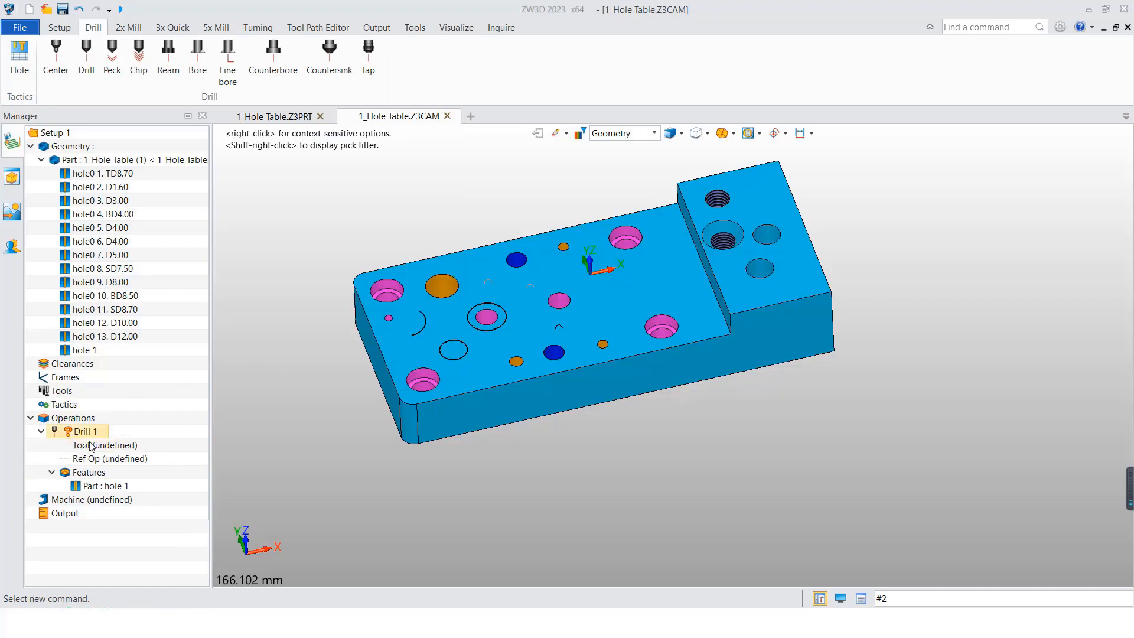
- Define a 10 mm drill with a 118-degree tip angle as the tool for Drill 1 and calculate the toolpath
{"action": "right_click", "coordinate": [96, 449]}
{"action": "left_click", "coordinate": [122, 455]}
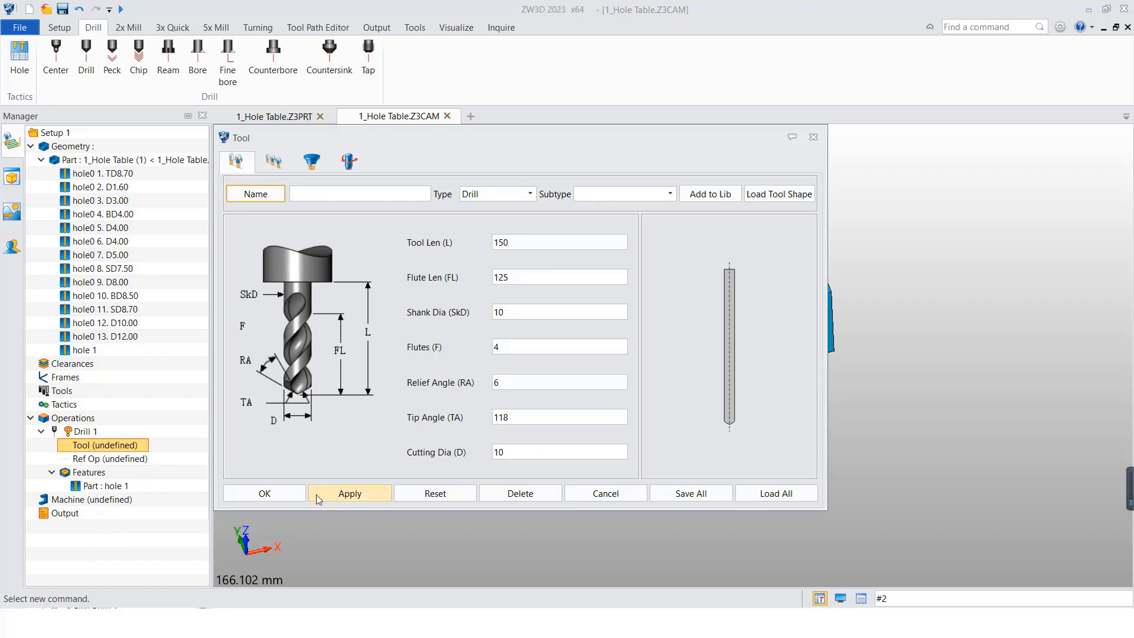
{"action": "left_click", "coordinate": [288, 497]}
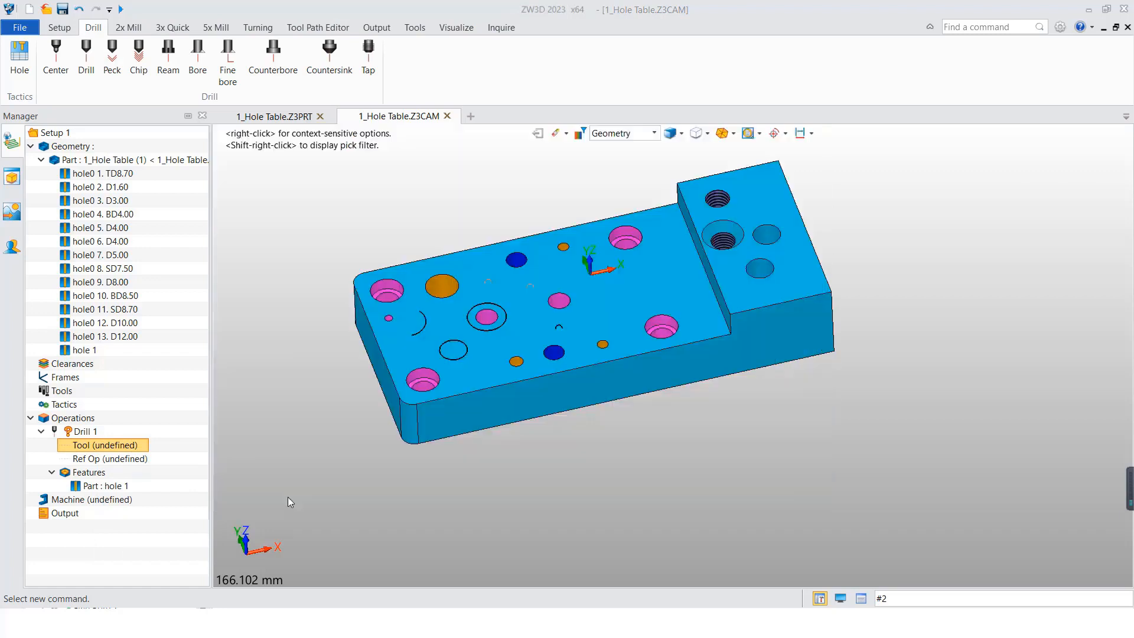
{"action": "right_click", "coordinate": [83, 431]}
{"action": "left_click", "coordinate": [138, 76]}
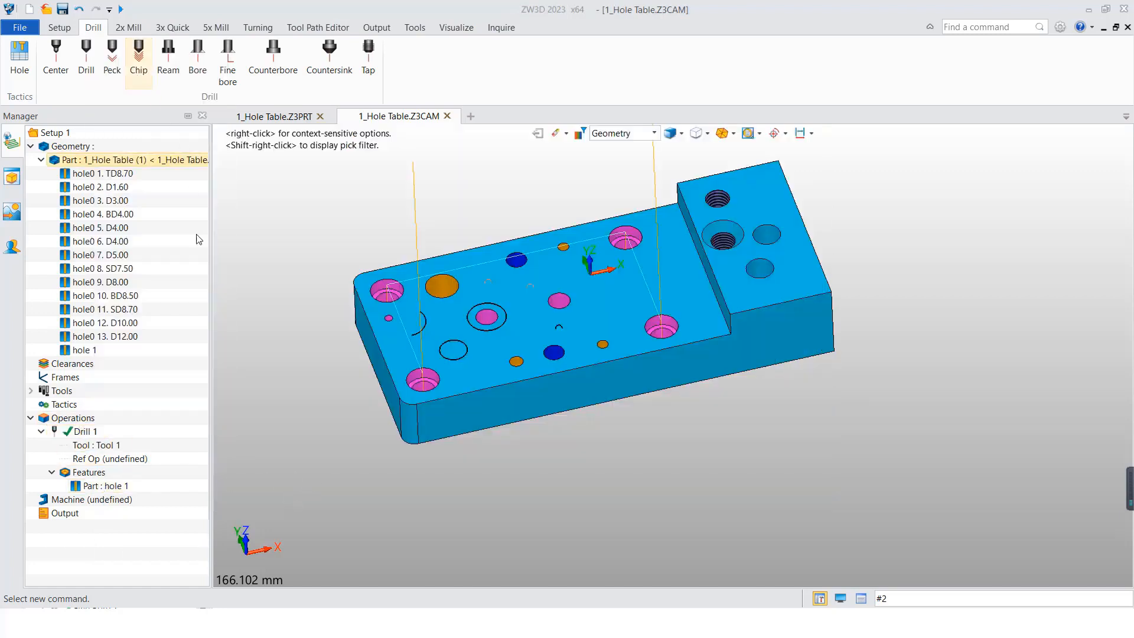
{"action": "right_click_drag", "start_coordinate": [449, 312], "coordinate": [444, 303]}
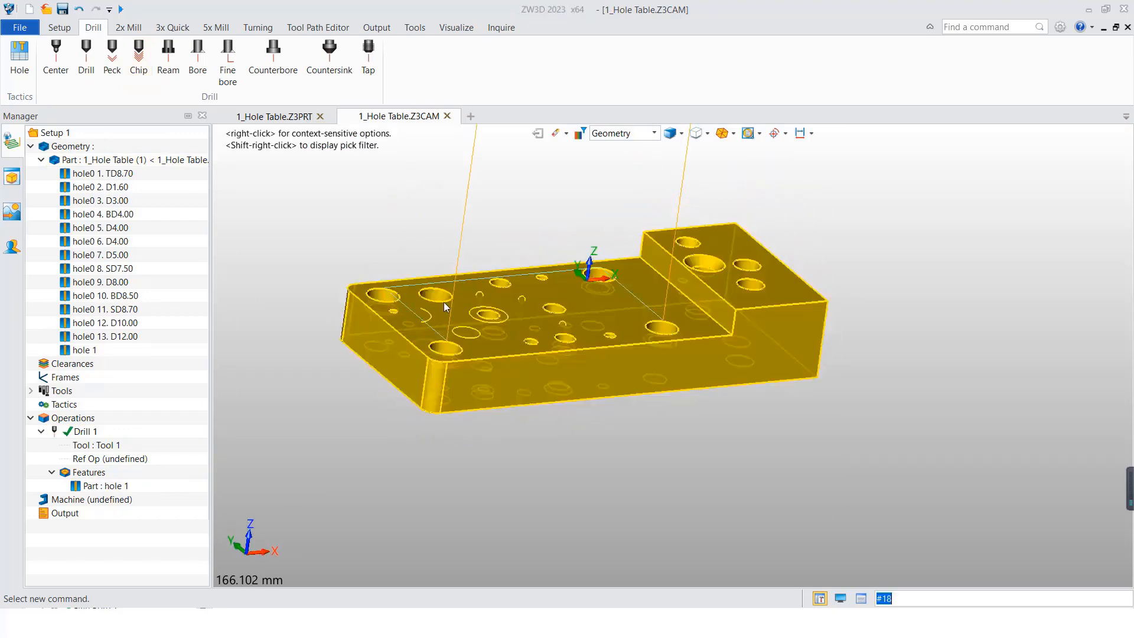
{"action": "right_click_drag", "start_coordinate": [599, 319], "coordinate": [630, 404]}
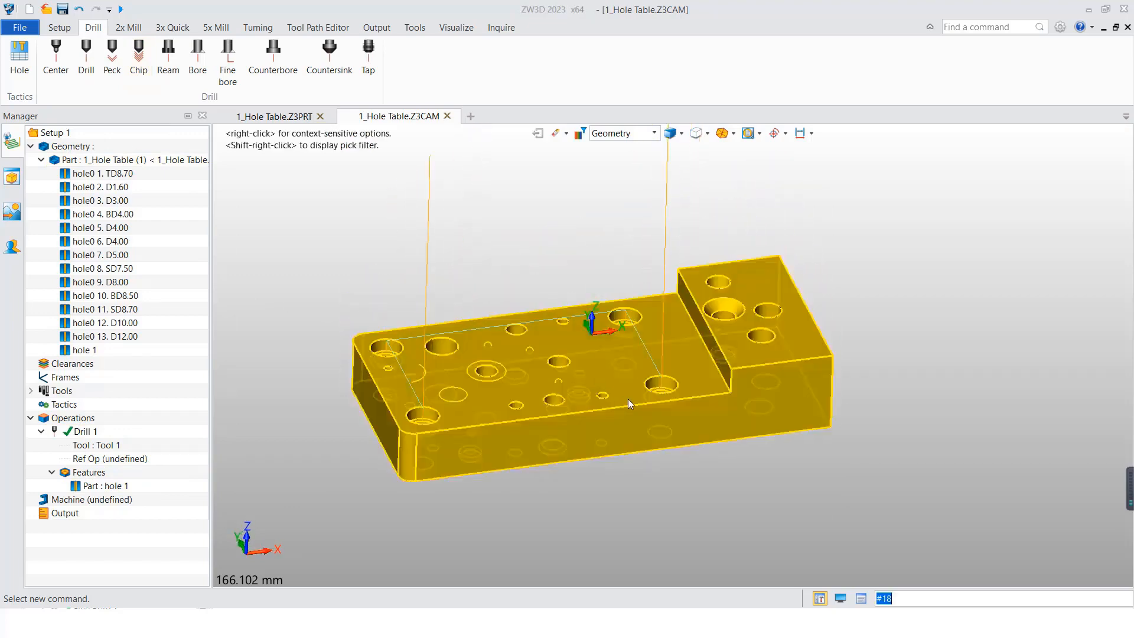
- Set the Drill 1 cut order to Pick Order and recalculate the toolpath
{"action": "double_click", "coordinate": [83, 434]}
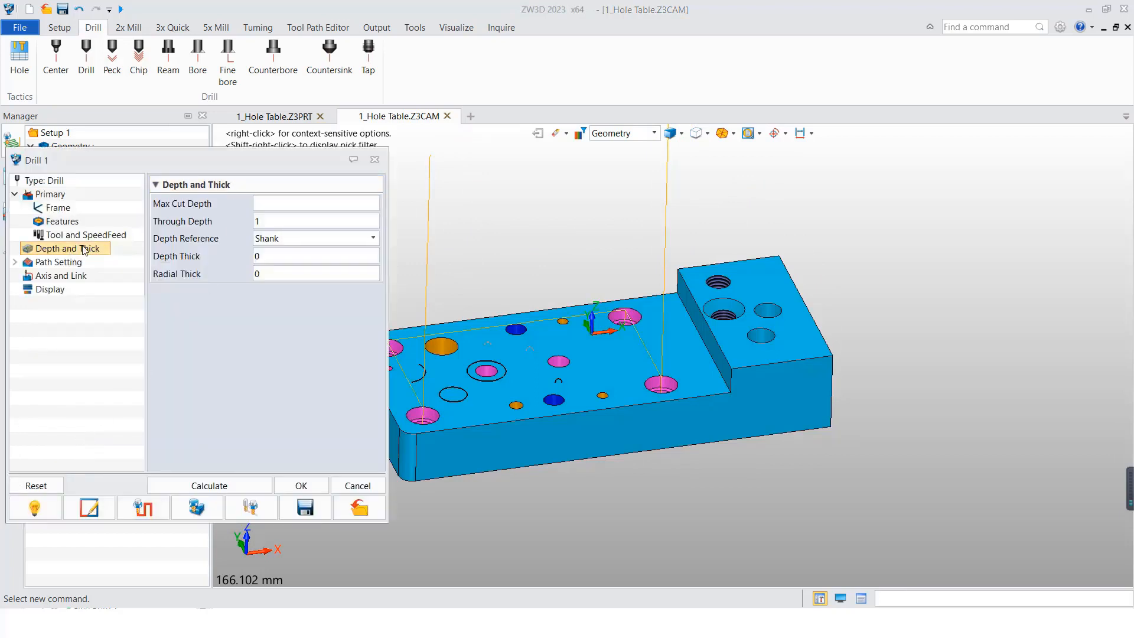
{"action": "left_click", "coordinate": [58, 262]}
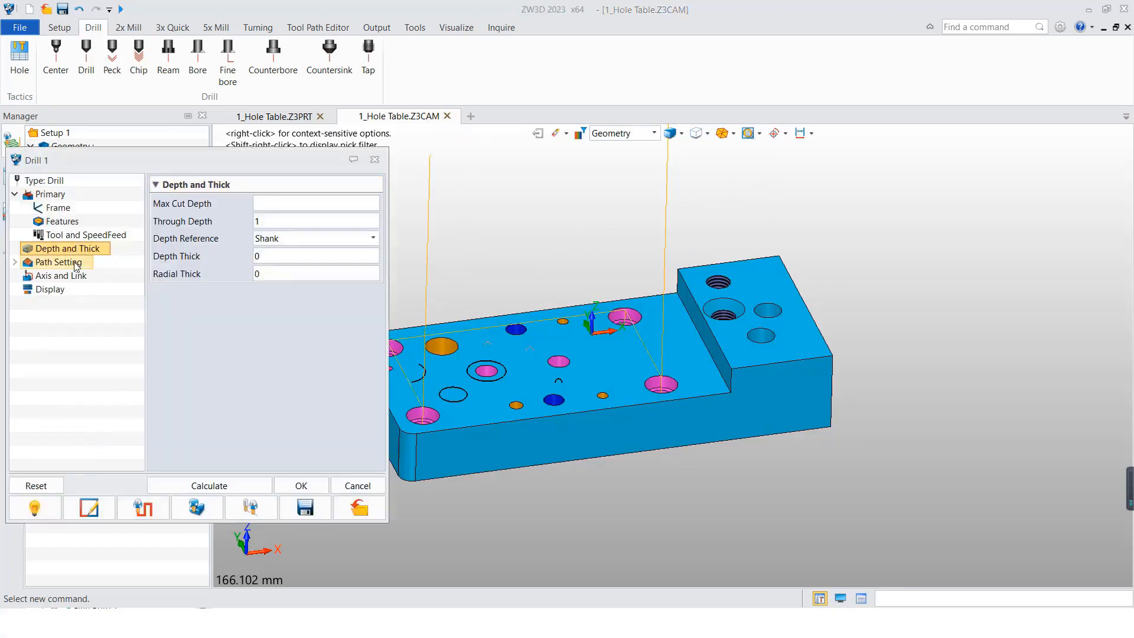
{"action": "left_click", "coordinate": [332, 201]}
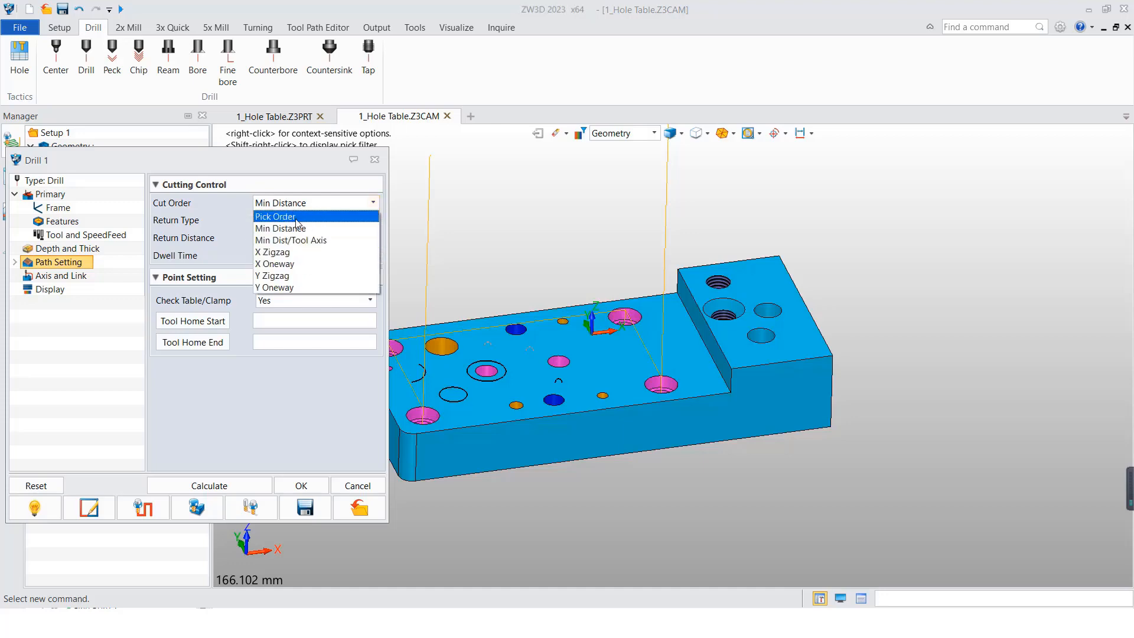
{"action": "left_click", "coordinate": [298, 215]}
{"action": "left_click", "coordinate": [236, 485]}
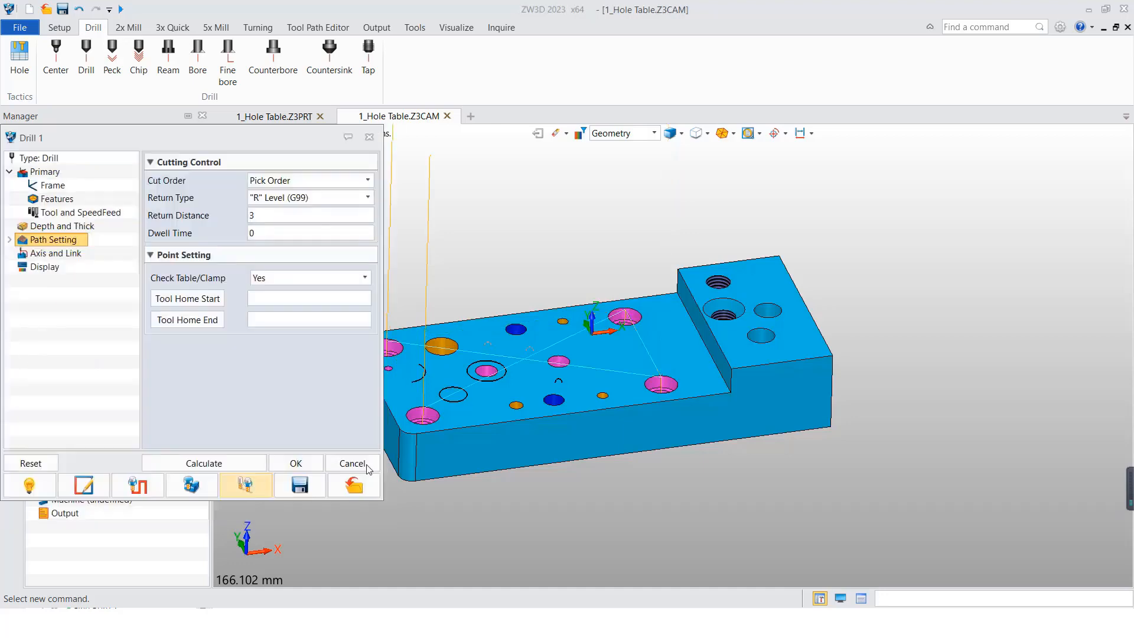
- Verify the Drill 1 toolpath by advancing it one move at a time through the four holes, and close the operation settings
{"action": "left_click", "coordinate": [138, 485]}
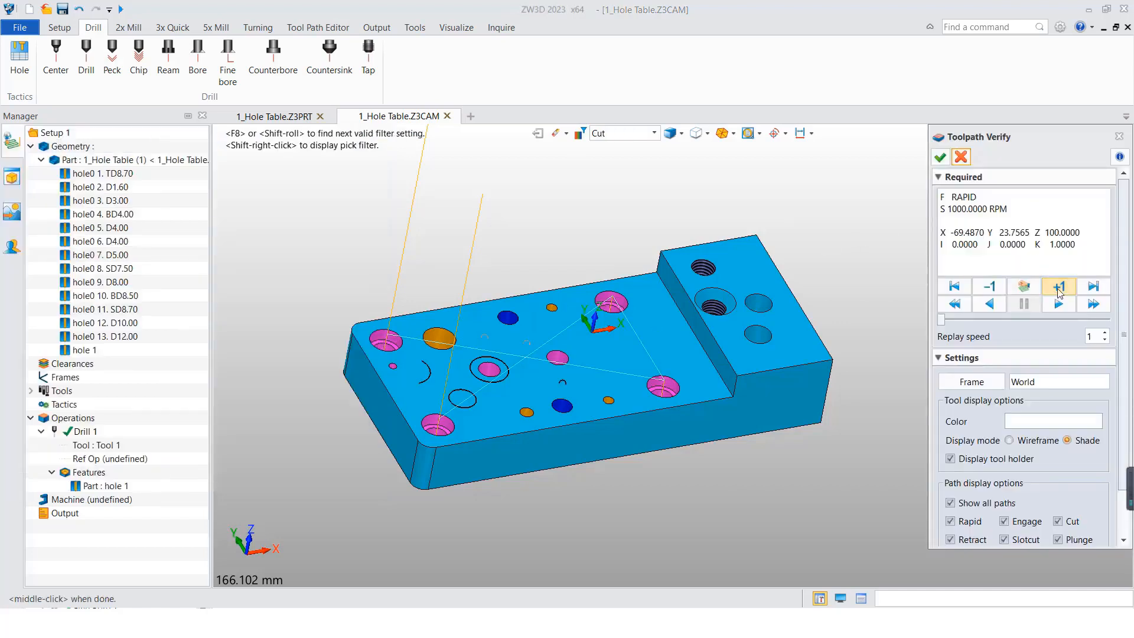
{"action": "left_click", "coordinate": [1059, 287]}
{"action": "left_click", "coordinate": [1059, 287]}
{"action": "left_click", "coordinate": [1059, 287]}
{"action": "left_click", "coordinate": [1059, 287]}
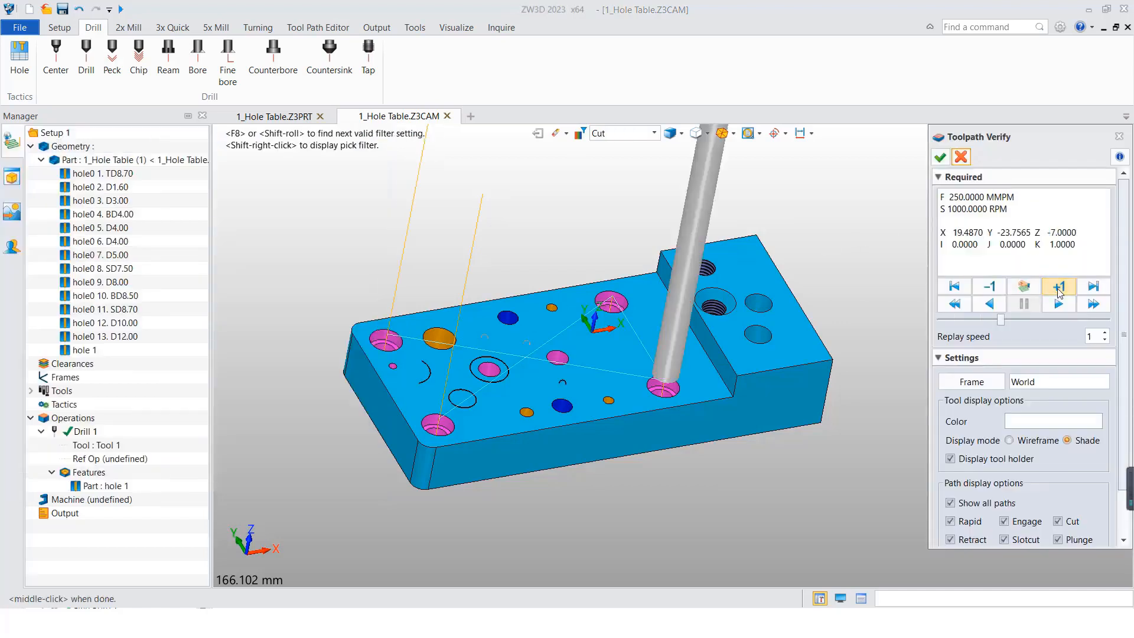
{"action": "left_click", "coordinate": [1059, 287]}
{"action": "left_click", "coordinate": [1059, 287]}
{"action": "left_click", "coordinate": [1058, 287]}
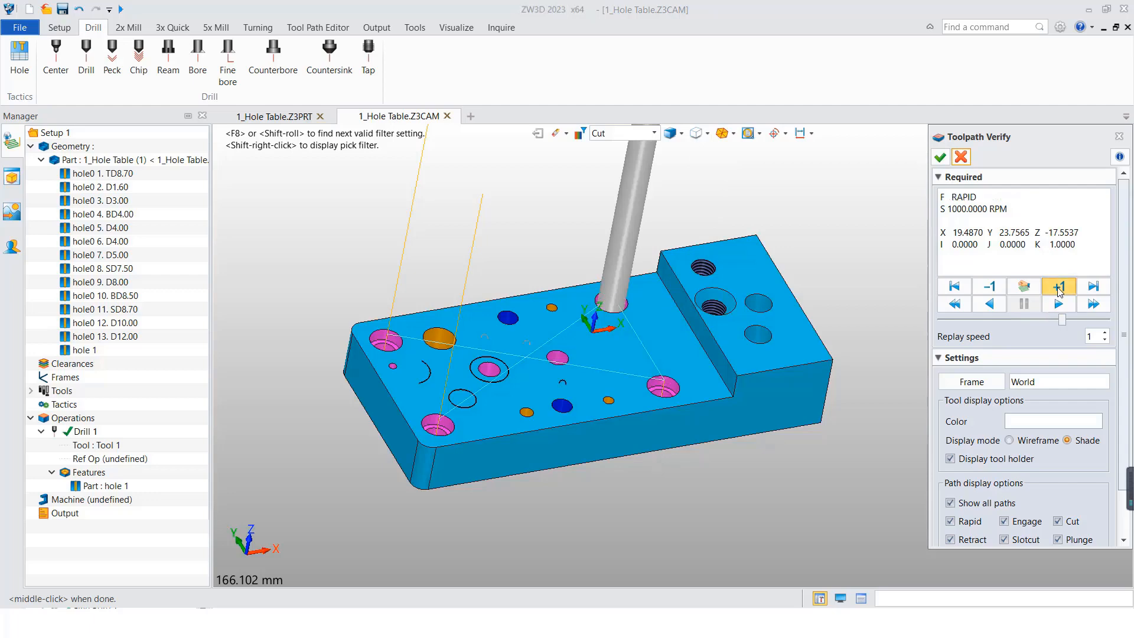
{"action": "left_click", "coordinate": [1059, 287]}
{"action": "left_click", "coordinate": [1059, 287]}
{"action": "left_click", "coordinate": [1059, 287]}
{"action": "left_click", "coordinate": [1059, 287]}
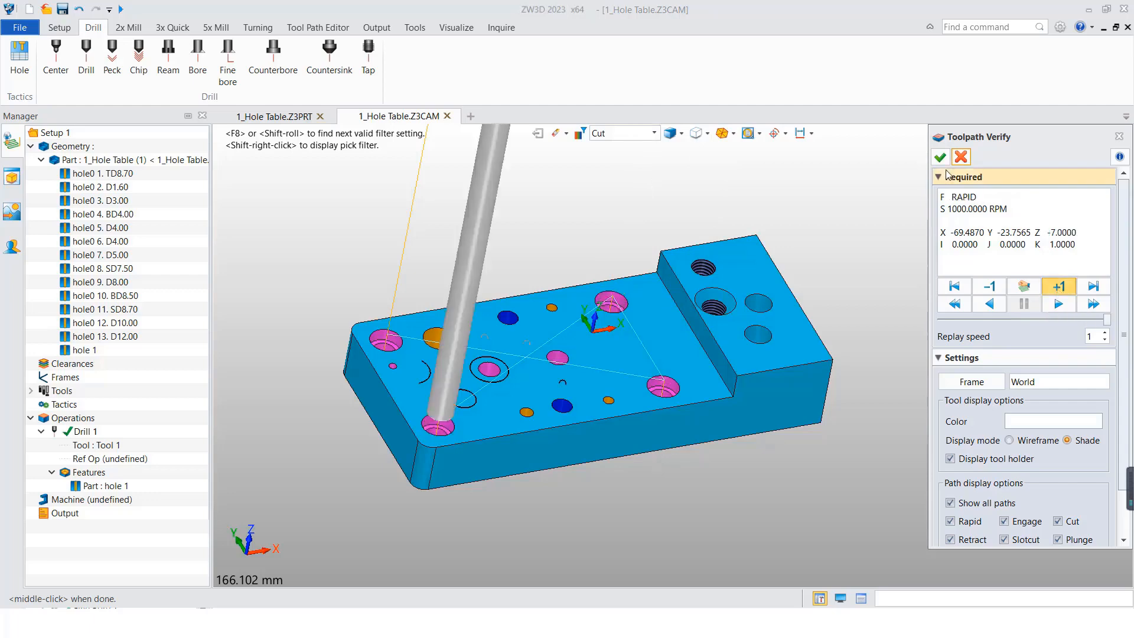
{"action": "left_click", "coordinate": [940, 157]}
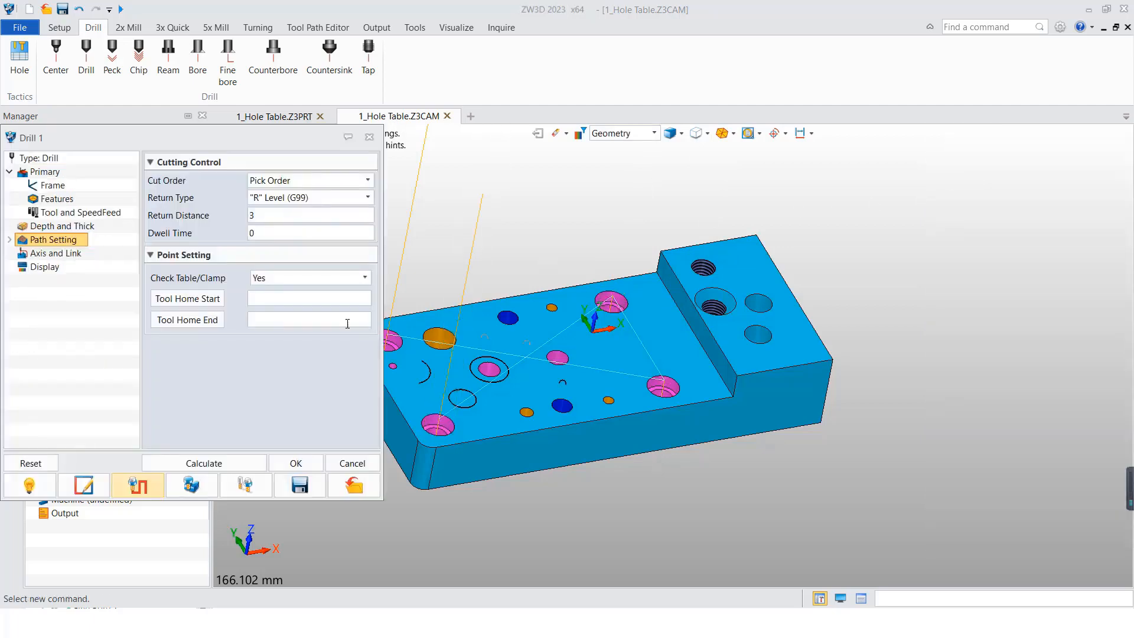
{"action": "left_click", "coordinate": [352, 462]}
- Start another hole feature with Hole as the input type
{"action": "left_click", "coordinate": [59, 28]}
{"action": "left_click", "coordinate": [402, 57]}
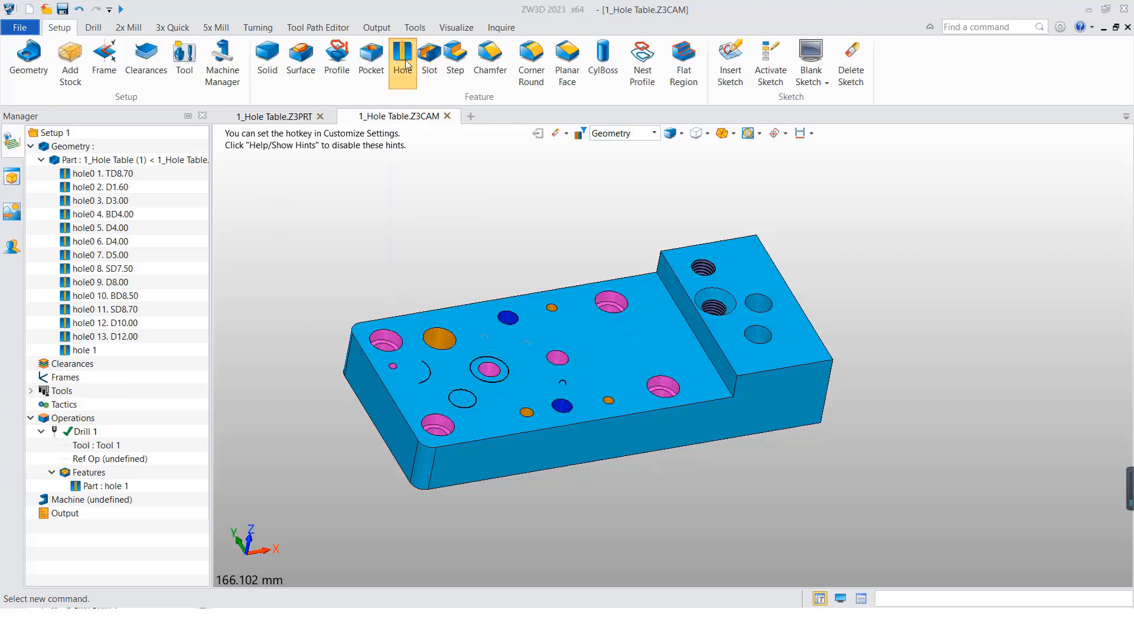
{"action": "left_click", "coordinate": [1068, 195]}
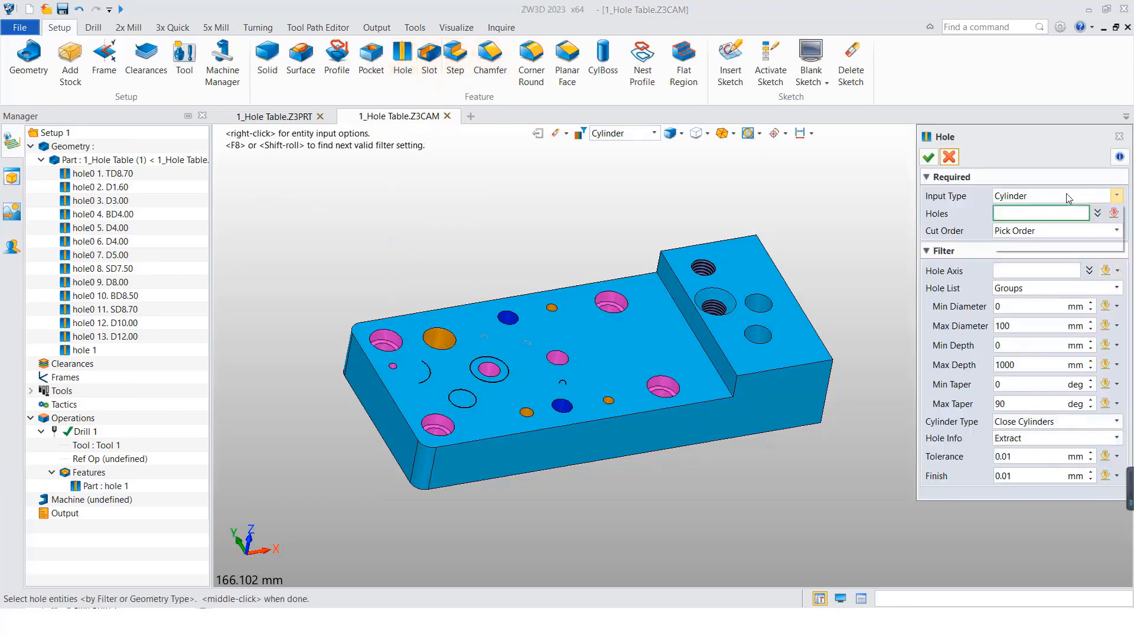
{"action": "left_click", "coordinate": [1014, 245]}
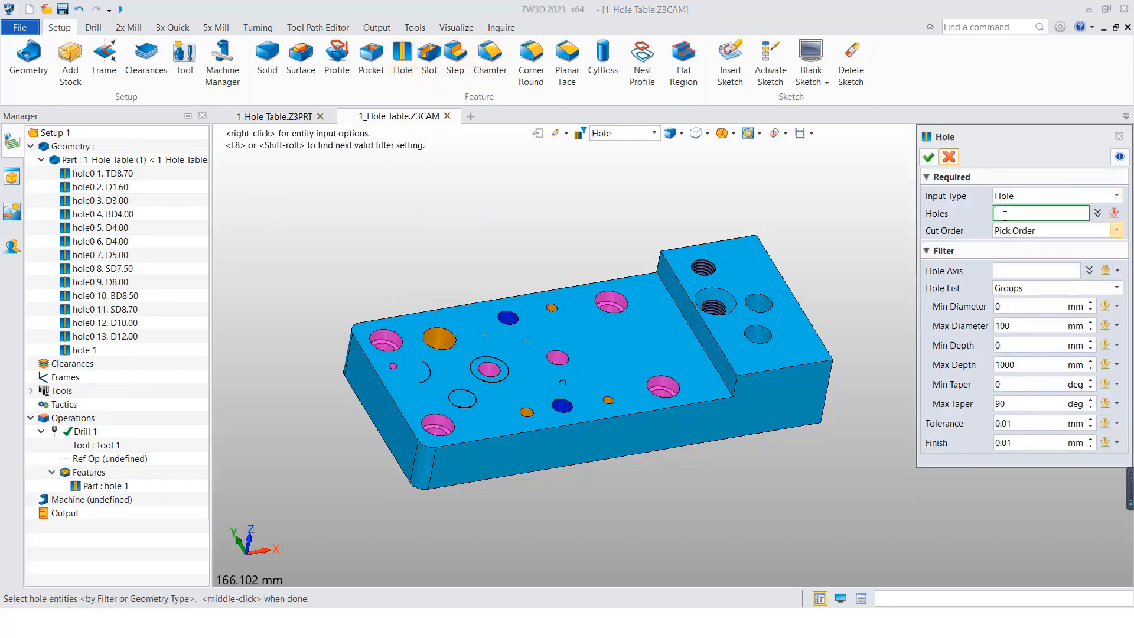
- Pick all the part's holes without an axis filter, inspect the BD4.00 group, and cancel the feature
{"action": "left_click_drag", "start_coordinate": [282, 208], "coordinate": [898, 536]}
{"action": "right_click_drag", "start_coordinate": [853, 497], "coordinate": [856, 413]}
{"action": "left_click", "coordinate": [929, 158]}
{"action": "left_click", "coordinate": [35, 287]}
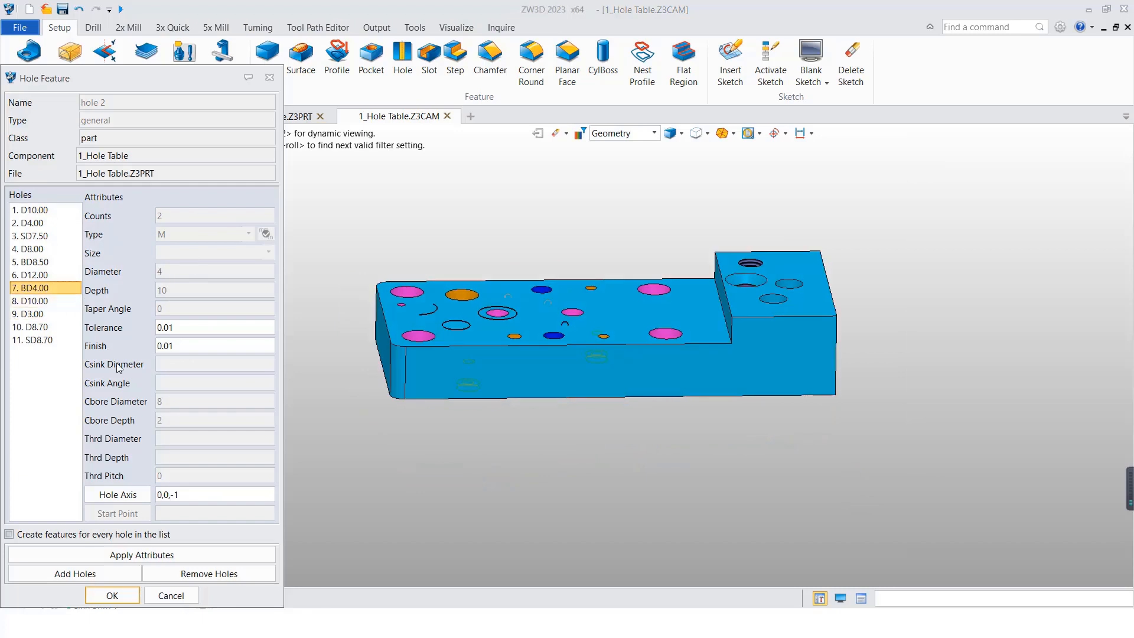
{"action": "right_click_drag", "start_coordinate": [455, 449], "coordinate": [528, 470]}
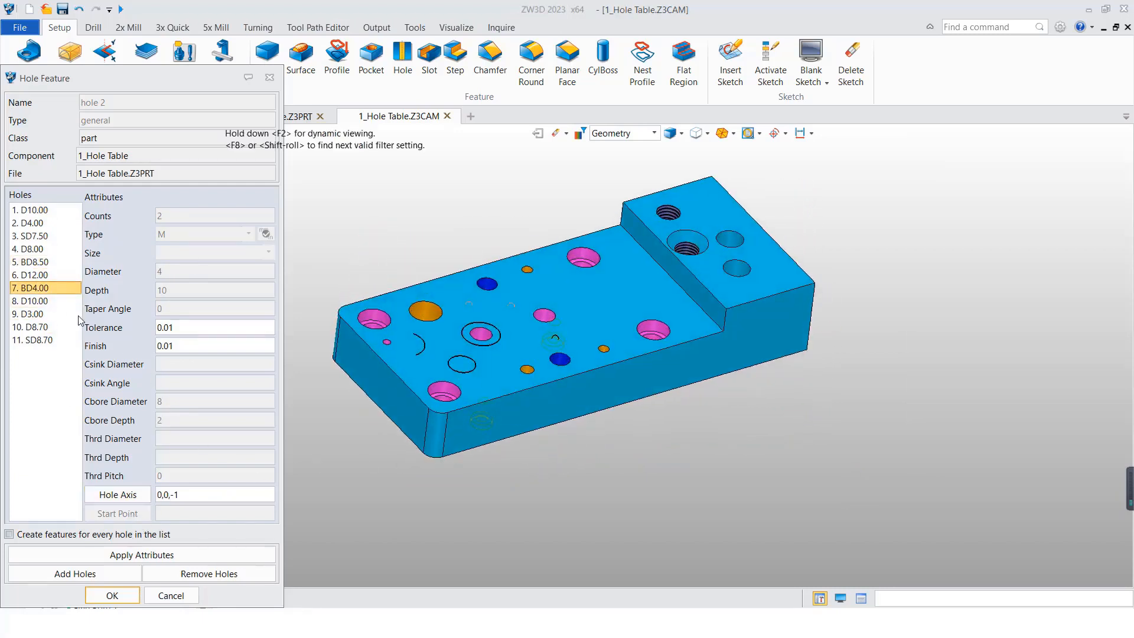
{"action": "left_click", "coordinate": [170, 596]}
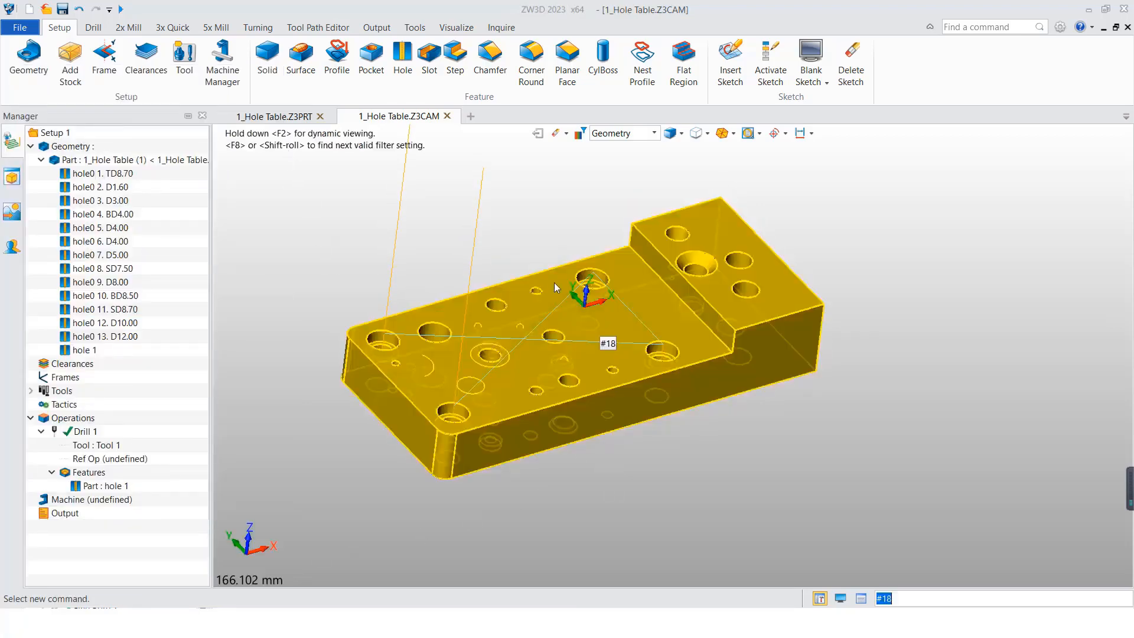
- Start the hole feature again, select all the part's holes, and filter them to the Z Axis as the hole axis
{"action": "left_click", "coordinate": [400, 66]}
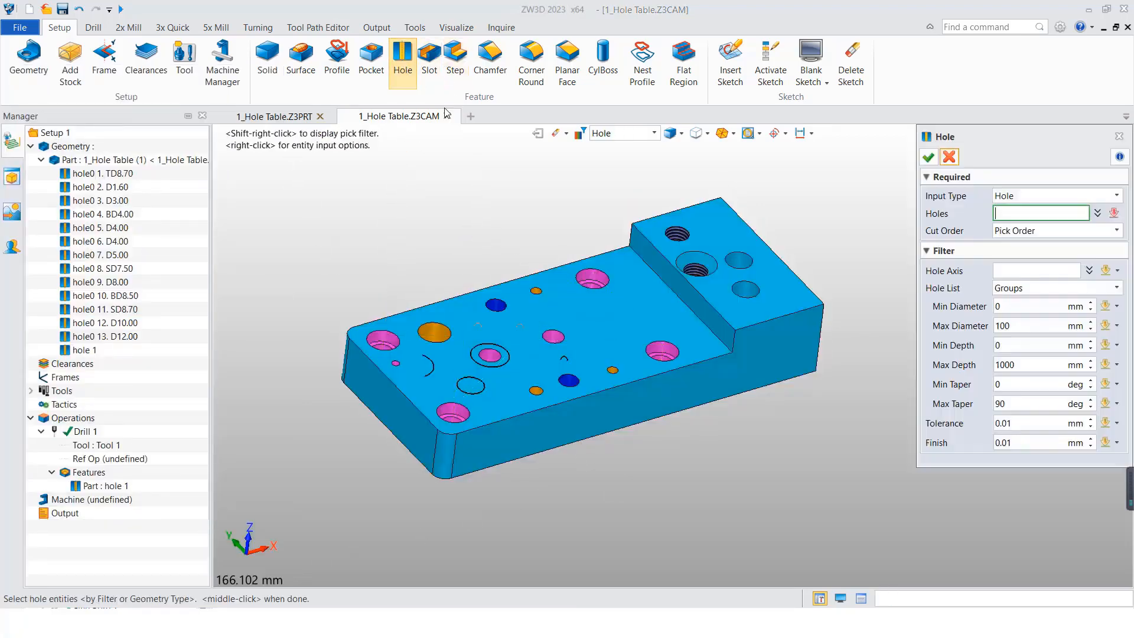
{"action": "left_click", "coordinate": [1040, 271]}
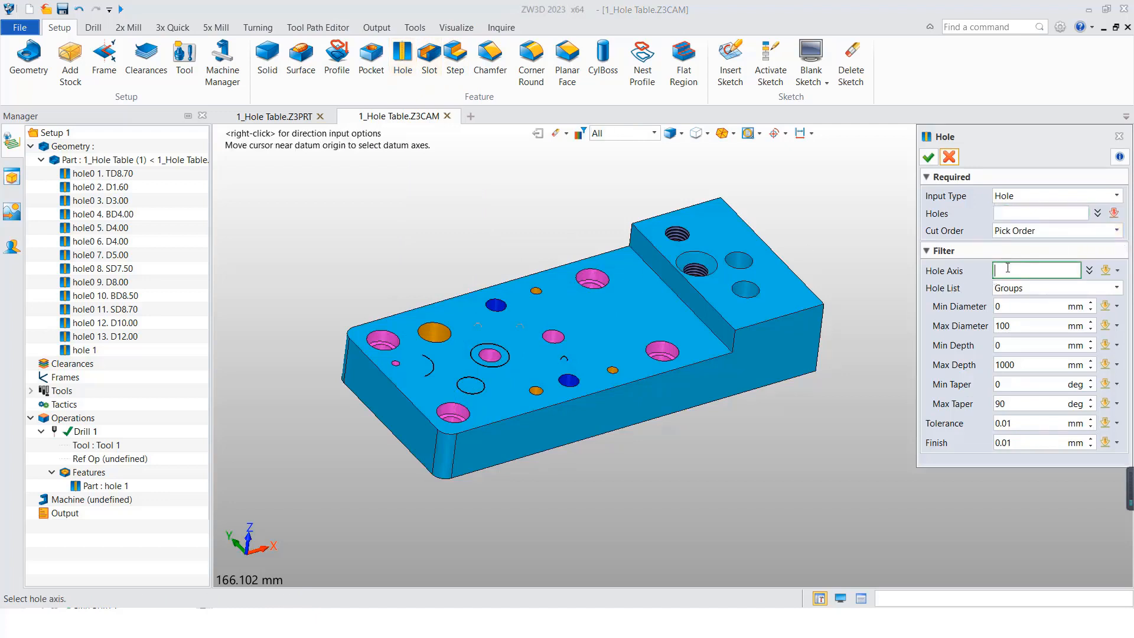
{"action": "left_click", "coordinate": [1019, 211]}
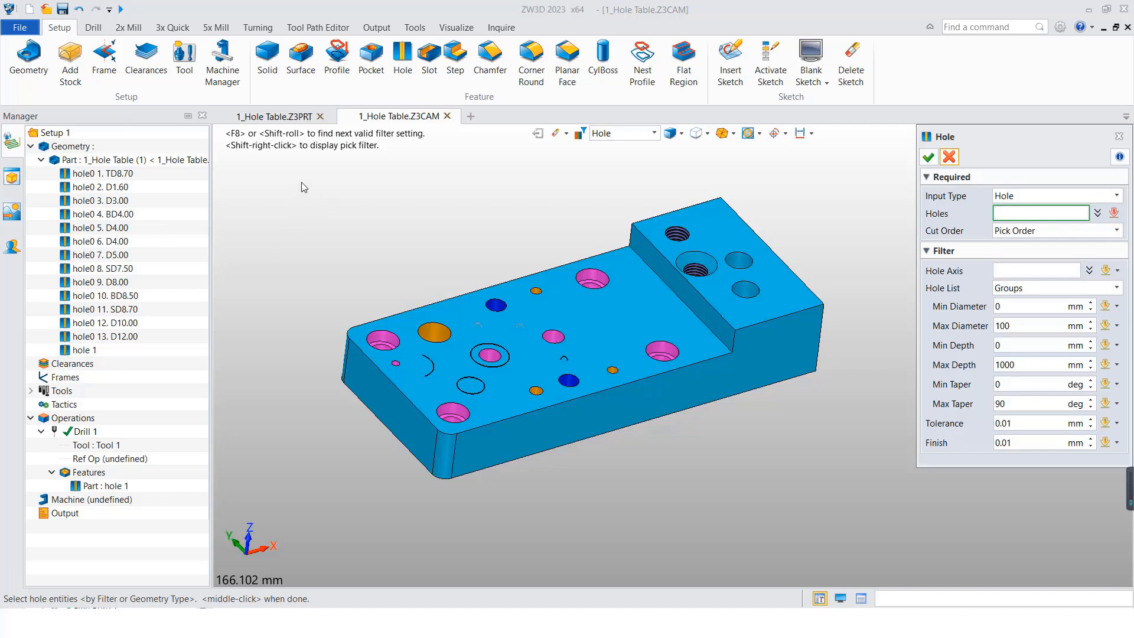
{"action": "left_click_drag", "start_coordinate": [301, 182], "coordinate": [868, 549]}
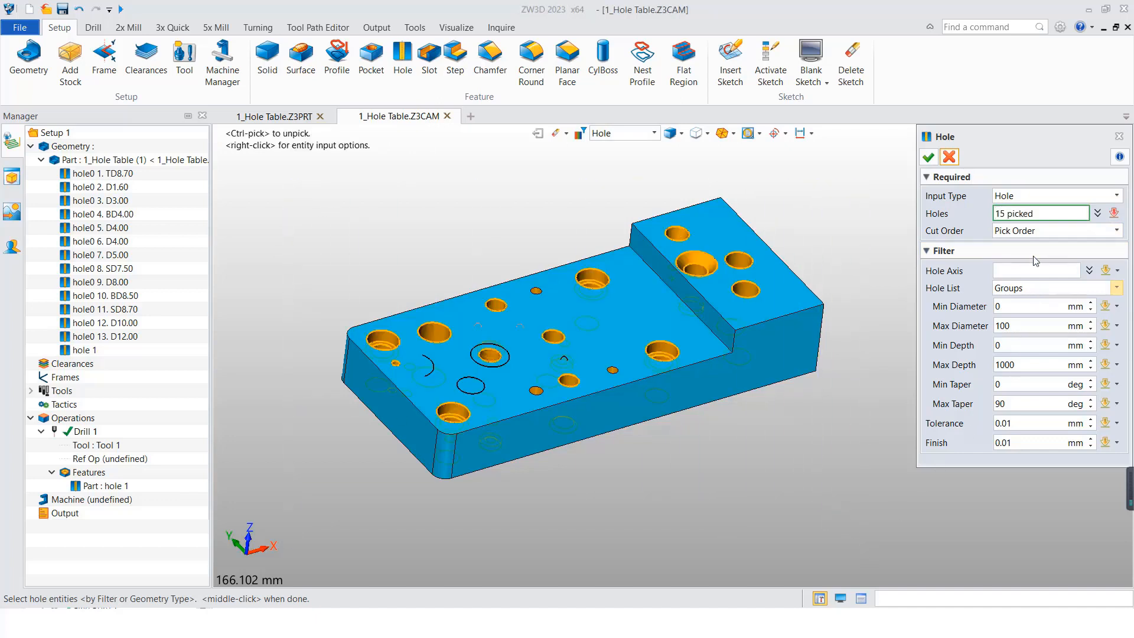
{"action": "left_click", "coordinate": [1032, 271]}
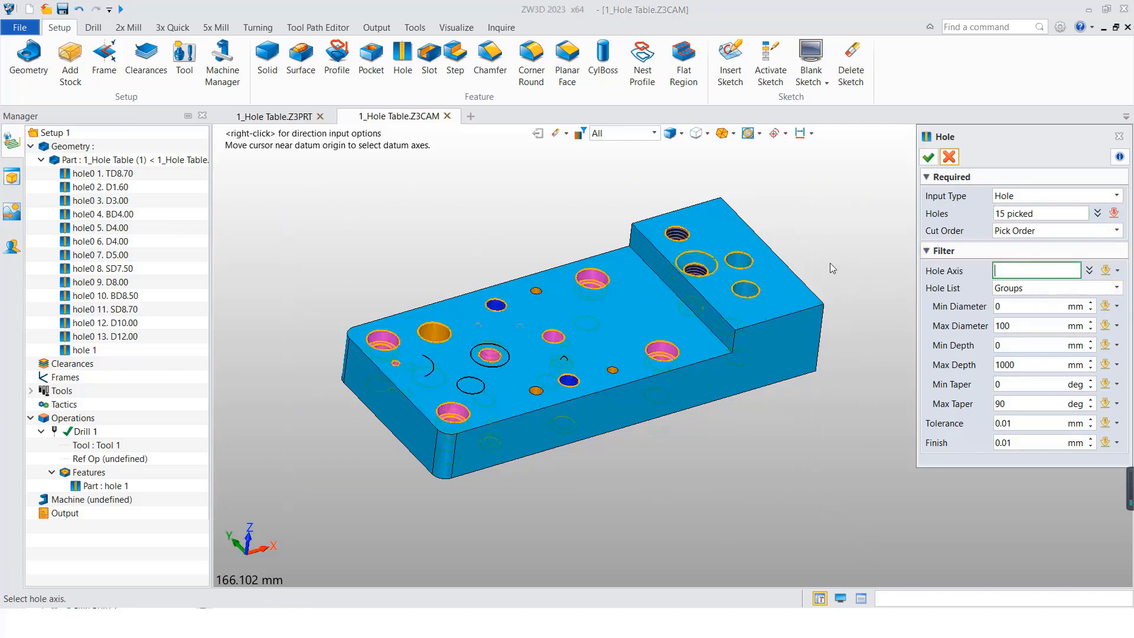
{"action": "right_click", "coordinate": [841, 245]}
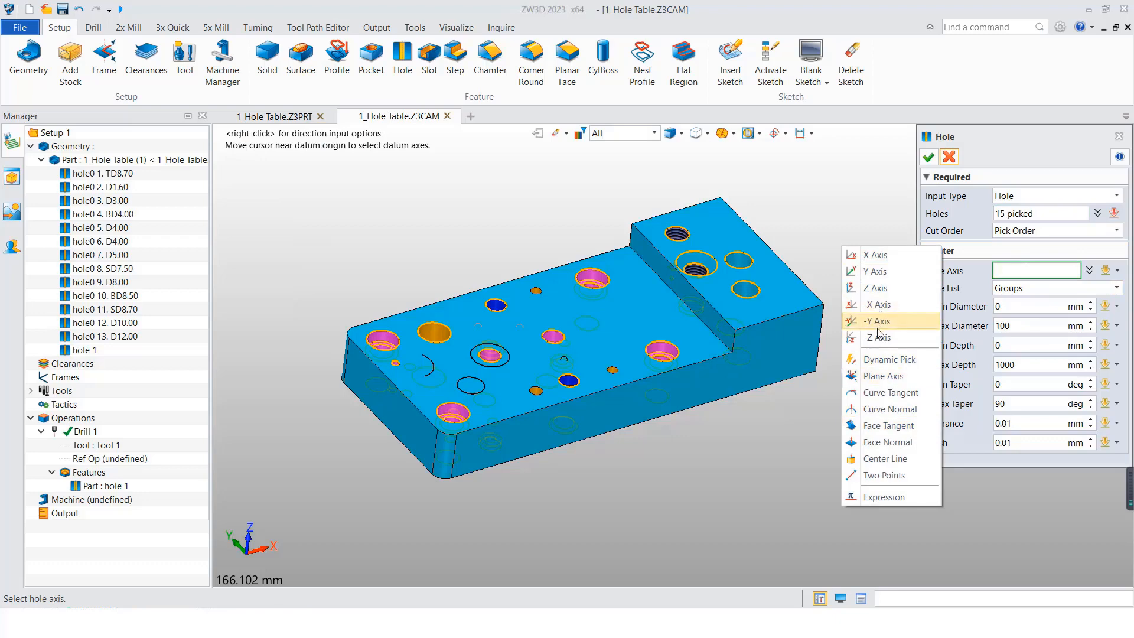
{"action": "left_click", "coordinate": [928, 157]}
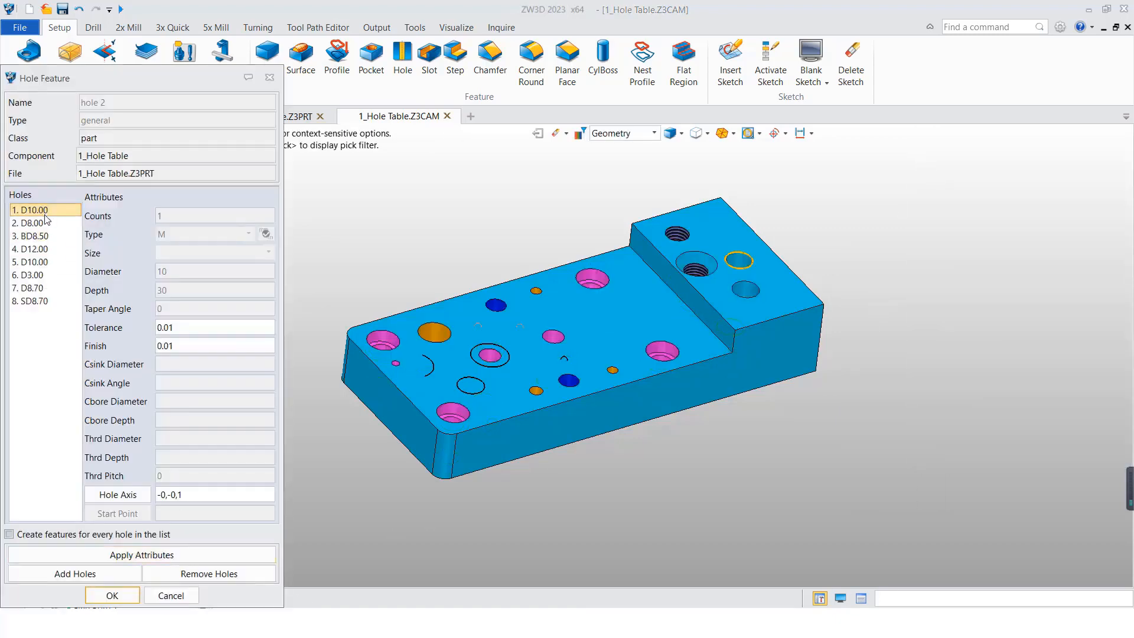
- Check the filtered hole groups from D8.00 to SD8.70 one by one and create a combined hole feature from them
{"action": "left_click", "coordinate": [46, 224]}
{"action": "left_click", "coordinate": [38, 236]}
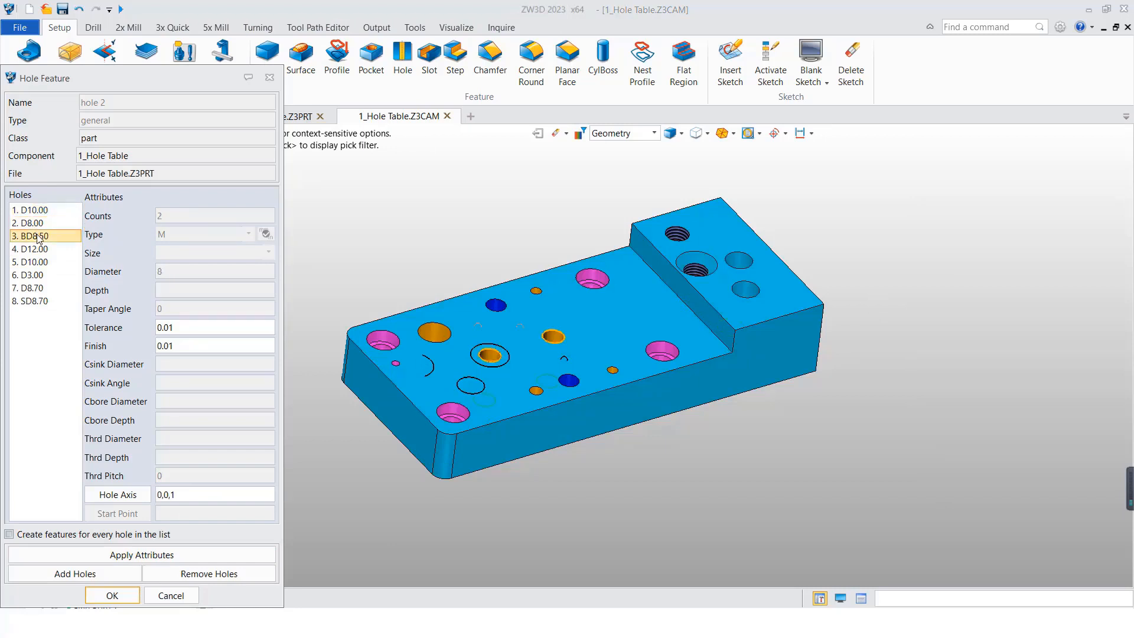
{"action": "left_click", "coordinate": [34, 249]}
{"action": "left_click", "coordinate": [31, 262]}
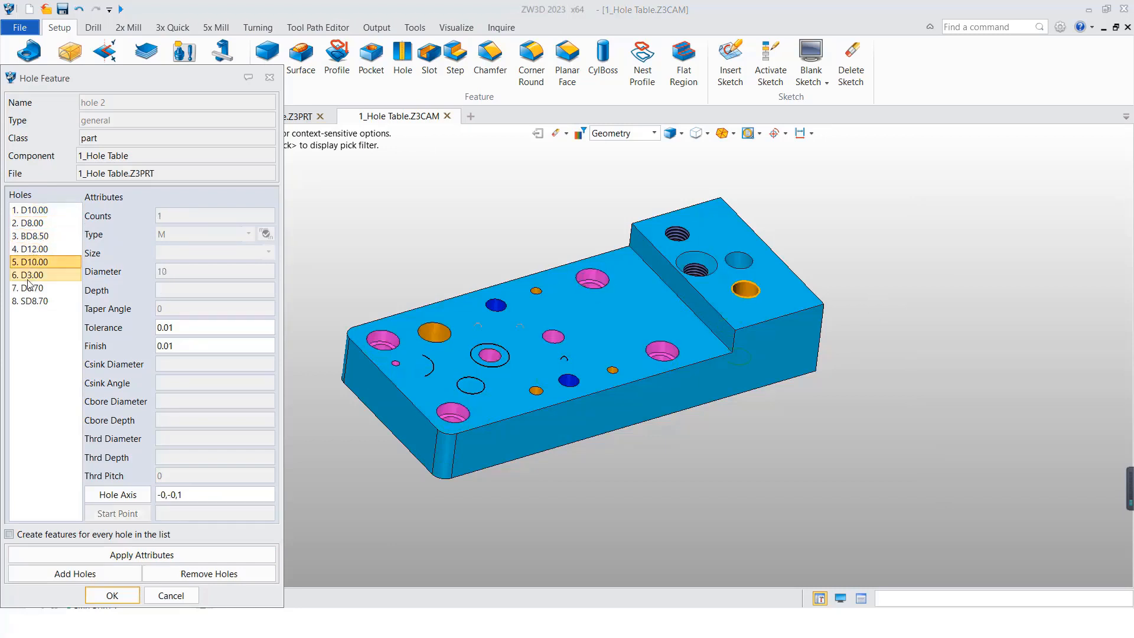
{"action": "left_click", "coordinate": [31, 275]}
{"action": "left_click", "coordinate": [31, 289]}
{"action": "left_click", "coordinate": [32, 301]}
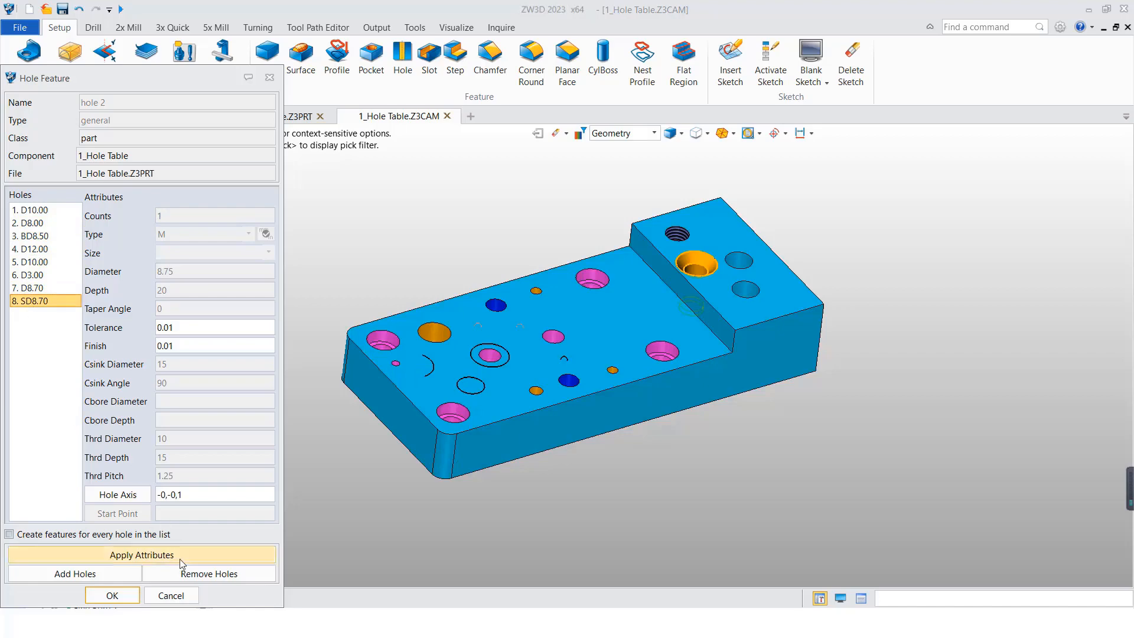
{"action": "left_click", "coordinate": [111, 600]}
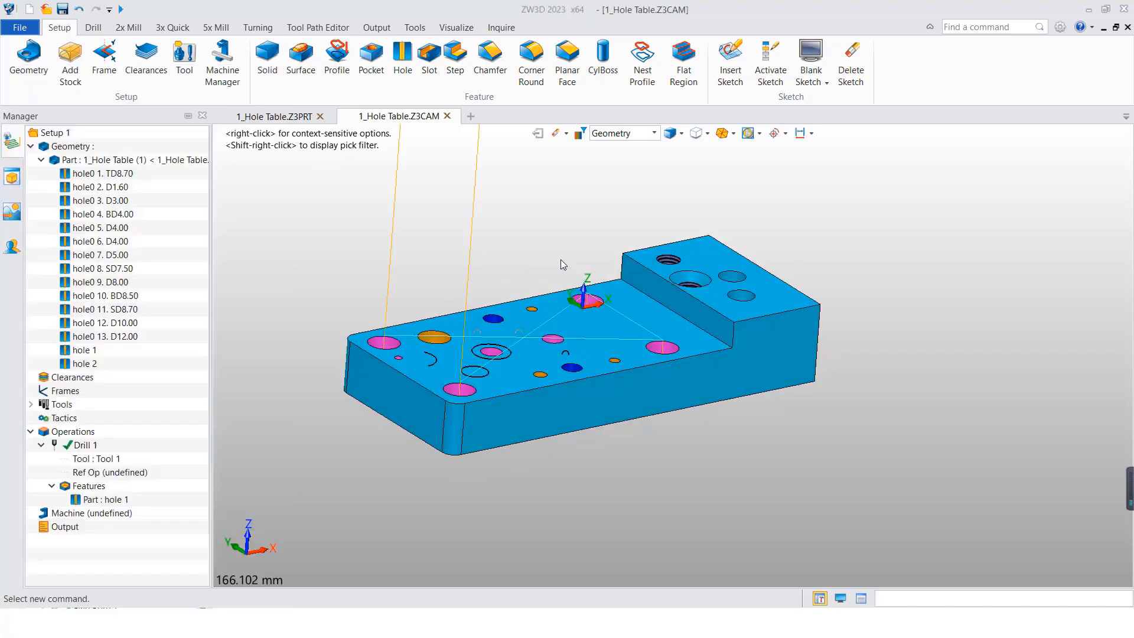
- Hide the Drill 1 toolpath on the Hole Table part
{"action": "right_click_drag", "start_coordinate": [562, 260], "coordinate": [585, 285]}
{"action": "middle_click_drag", "start_coordinate": [585, 286], "coordinate": [587, 383]}
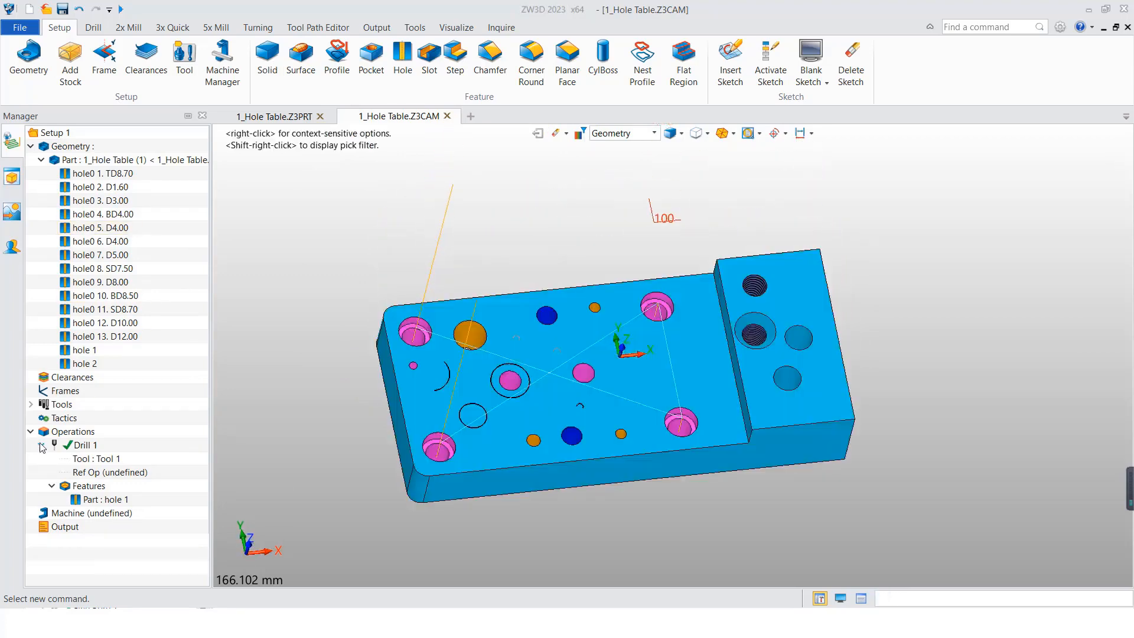
{"action": "left_click", "coordinate": [82, 445]}
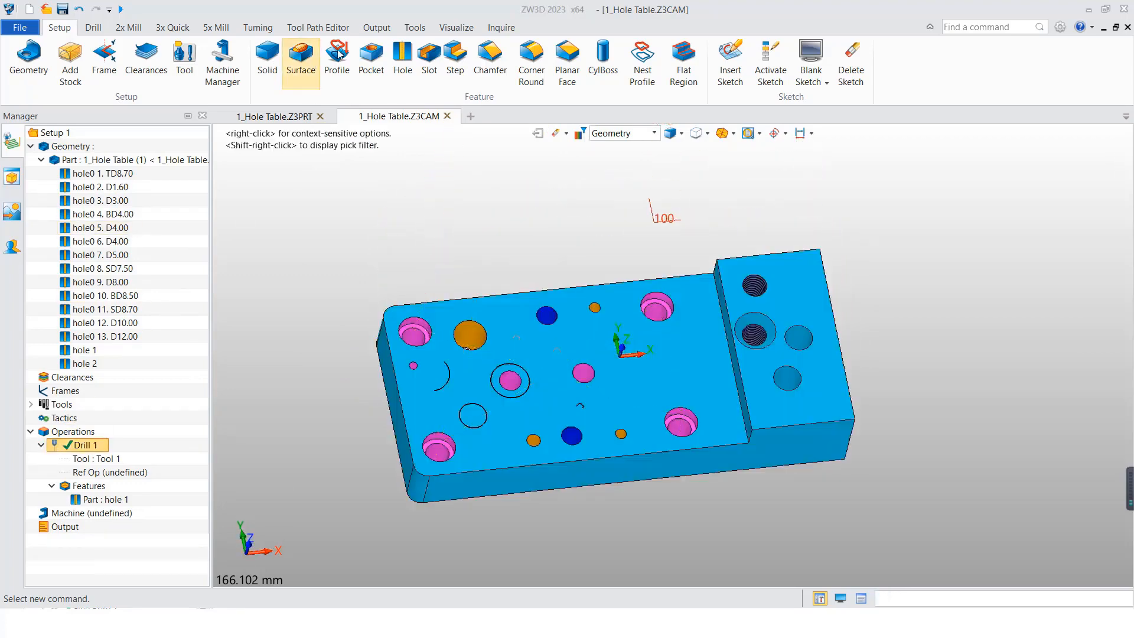
- Create a hole feature from all the part's points using the Point input type, with 10 mm diameter and 10 mm depth
{"action": "left_click", "coordinate": [402, 56]}
{"action": "left_click", "coordinate": [1048, 197]}
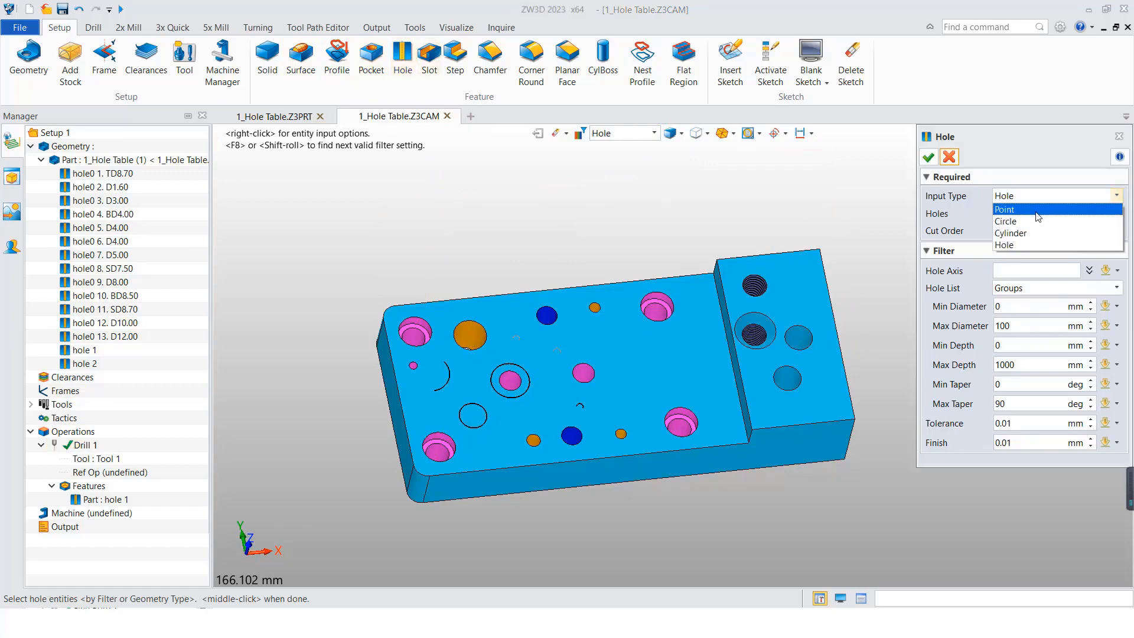
{"action": "left_click", "coordinate": [1026, 216]}
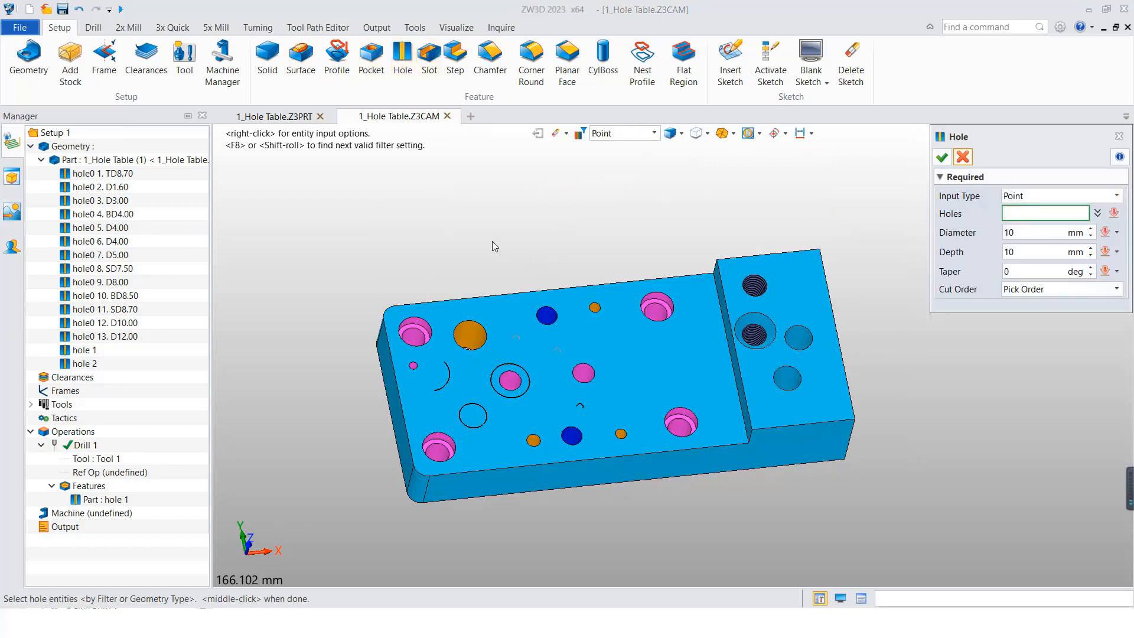
{"action": "left_click_drag", "start_coordinate": [307, 214], "coordinate": [1042, 555]}
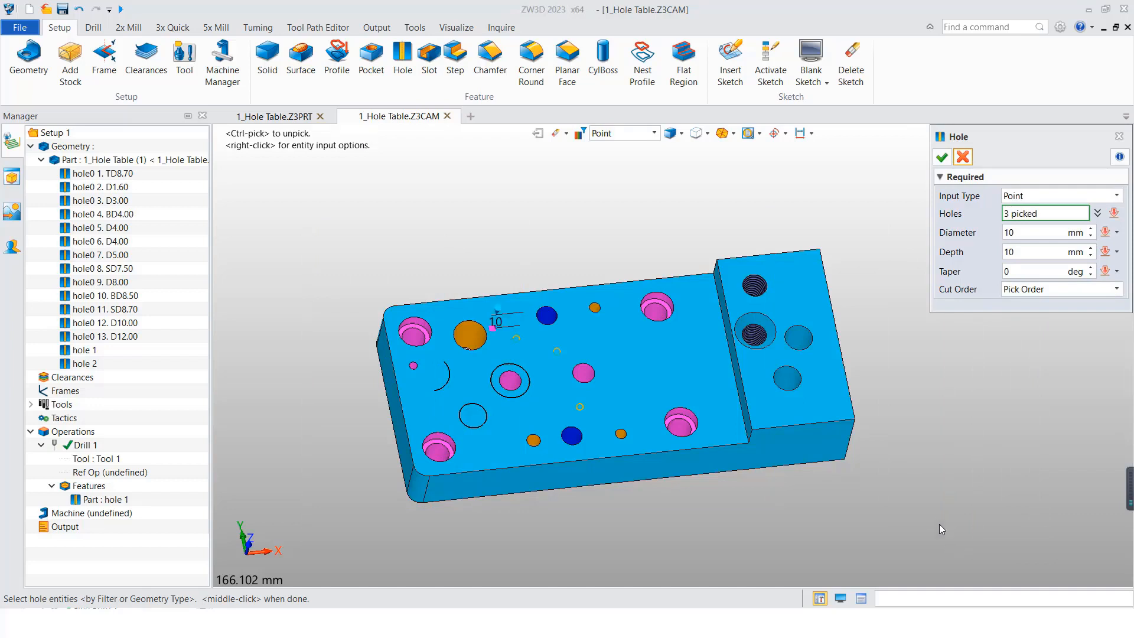
{"action": "right_click_drag", "start_coordinate": [939, 523], "coordinate": [916, 422]}
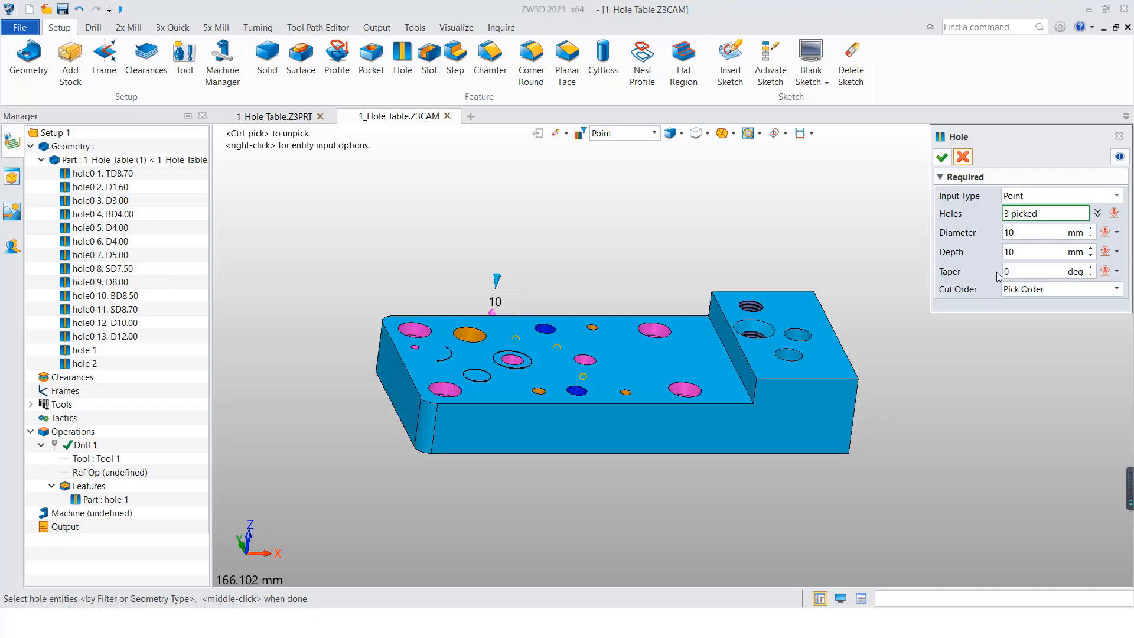
{"action": "left_click", "coordinate": [941, 156]}
{"action": "left_click_drag", "start_coordinate": [193, 290], "coordinate": [55, 302]}
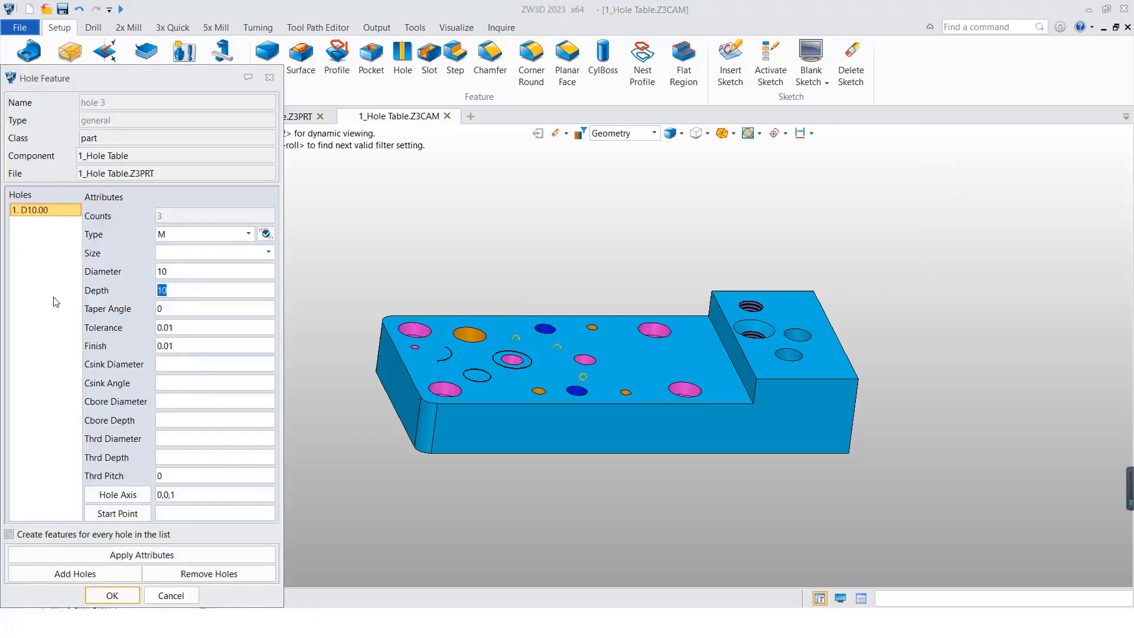
{"action": "left_click", "coordinate": [99, 587]}
- Open 1_Hole Table_2D.Z3PRT and create a CAM plan from it with the [Default] template
{"action": "left_click", "coordinate": [46, 9]}
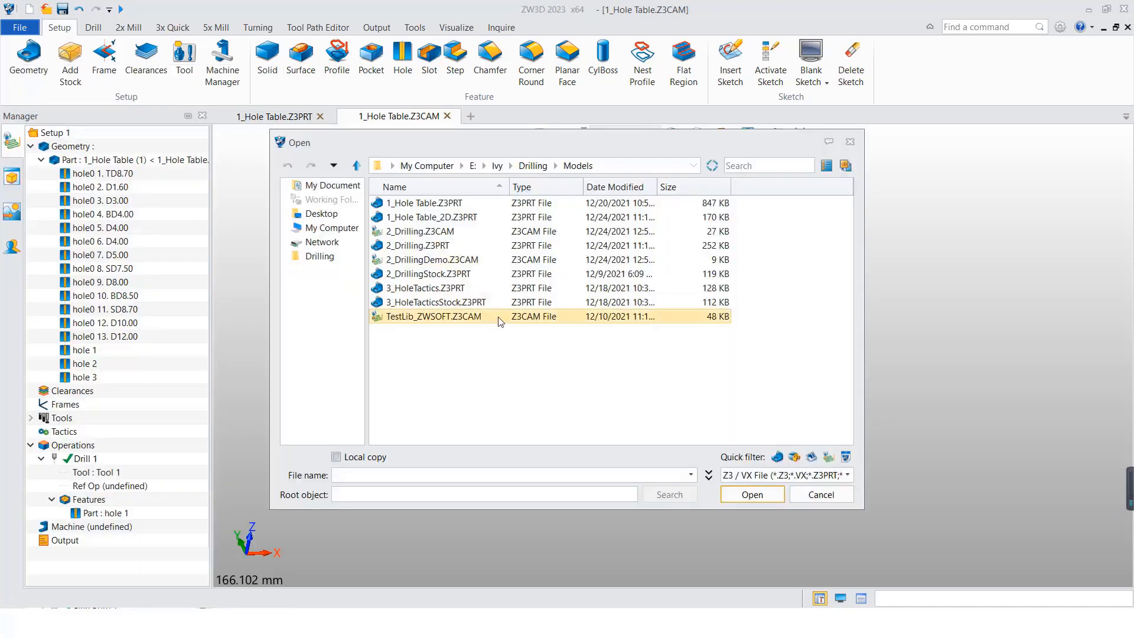
{"action": "double_click", "coordinate": [431, 217]}
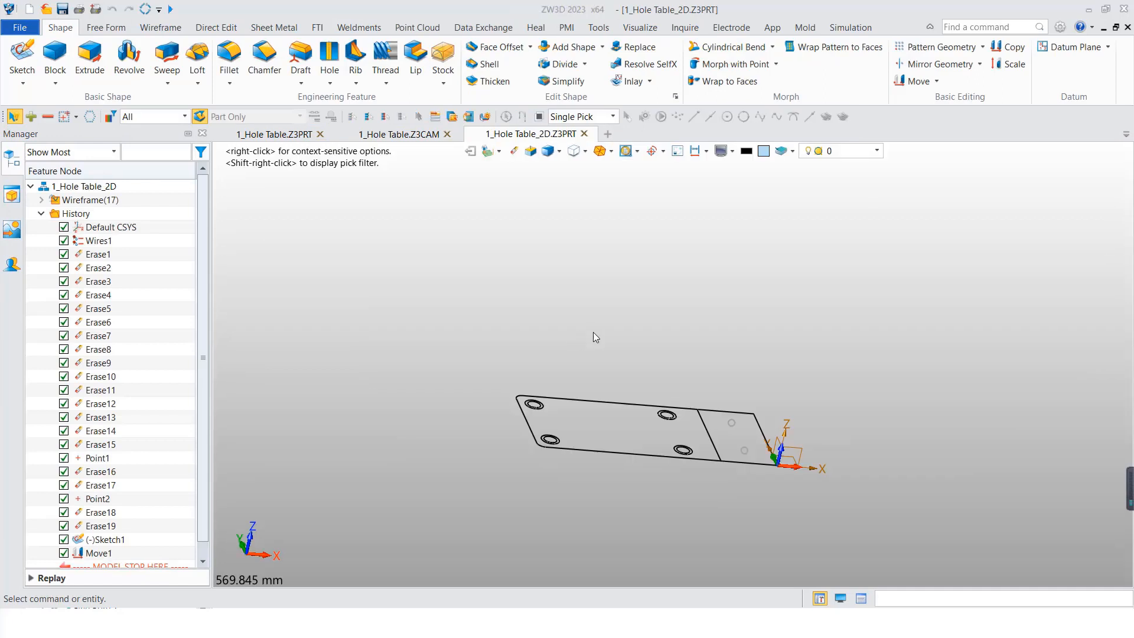
{"action": "right_click_drag", "start_coordinate": [593, 332], "coordinate": [603, 395]}
{"action": "right_click", "coordinate": [533, 274]}
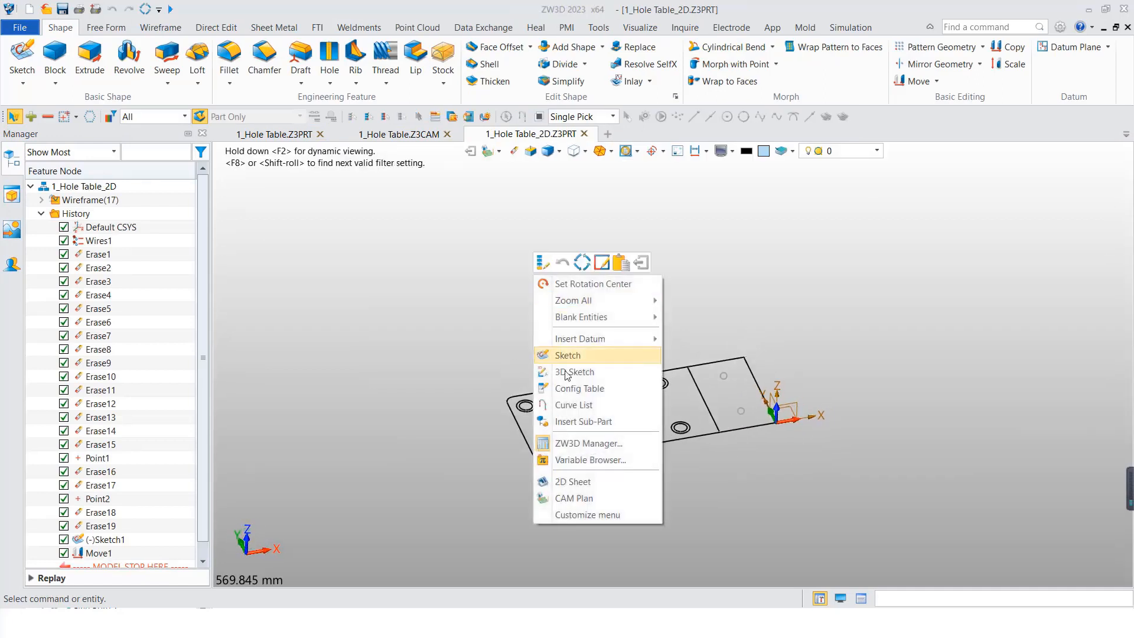
{"action": "left_click", "coordinate": [595, 498]}
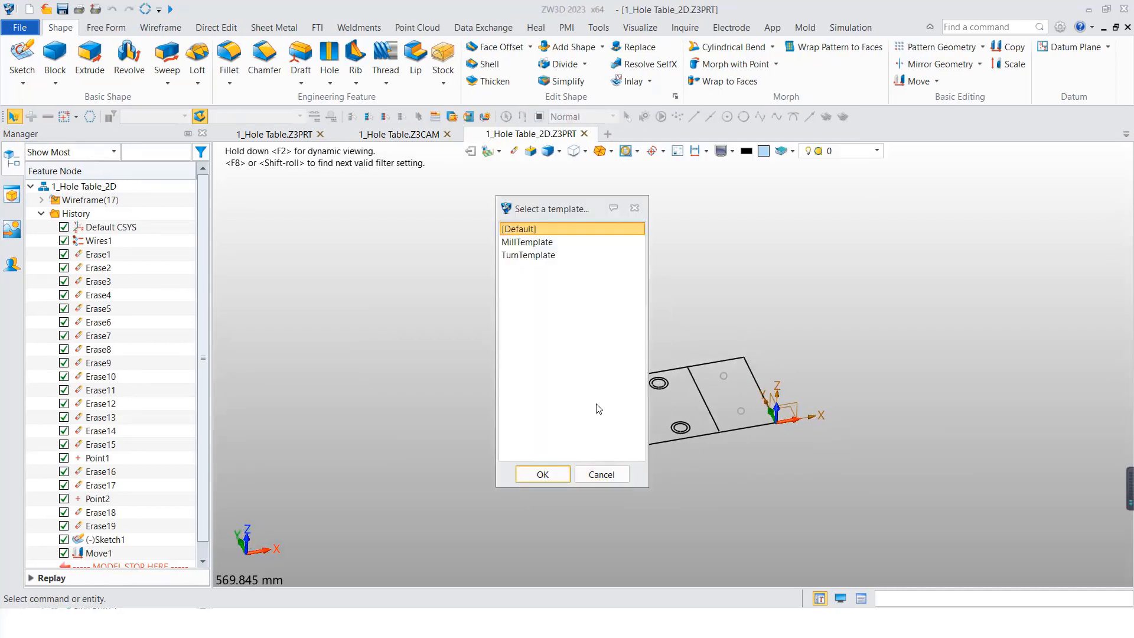
{"action": "left_click", "coordinate": [543, 473]}
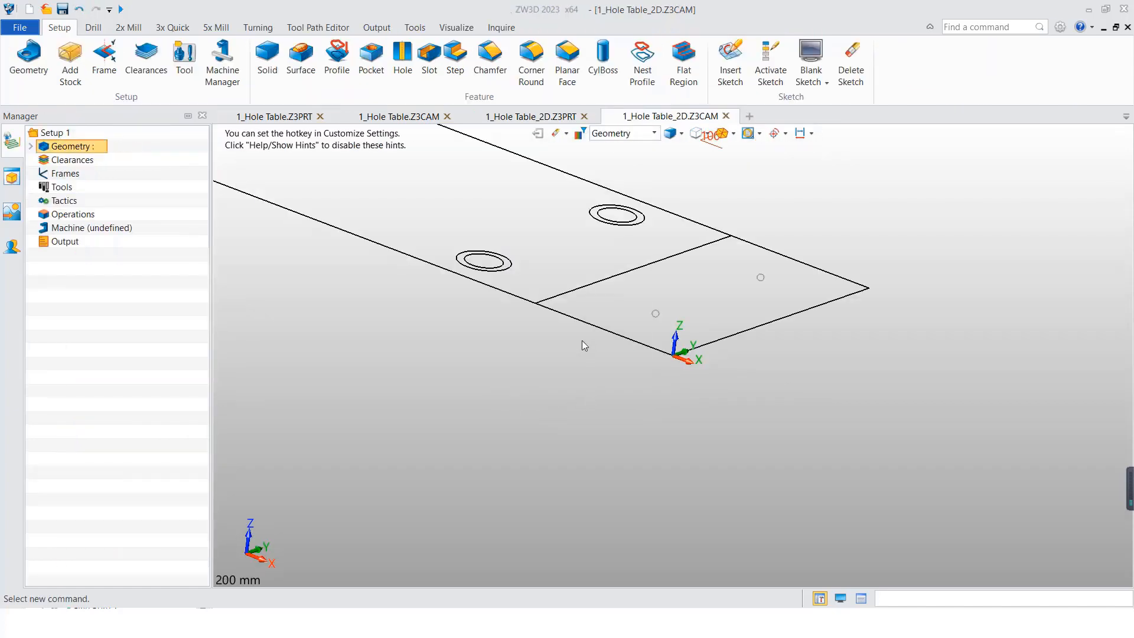
- Create a hole feature from all the plate's circles using the Circle input type, with a depth of 20 mm
{"action": "right_click_drag", "start_coordinate": [582, 344], "coordinate": [636, 416]}
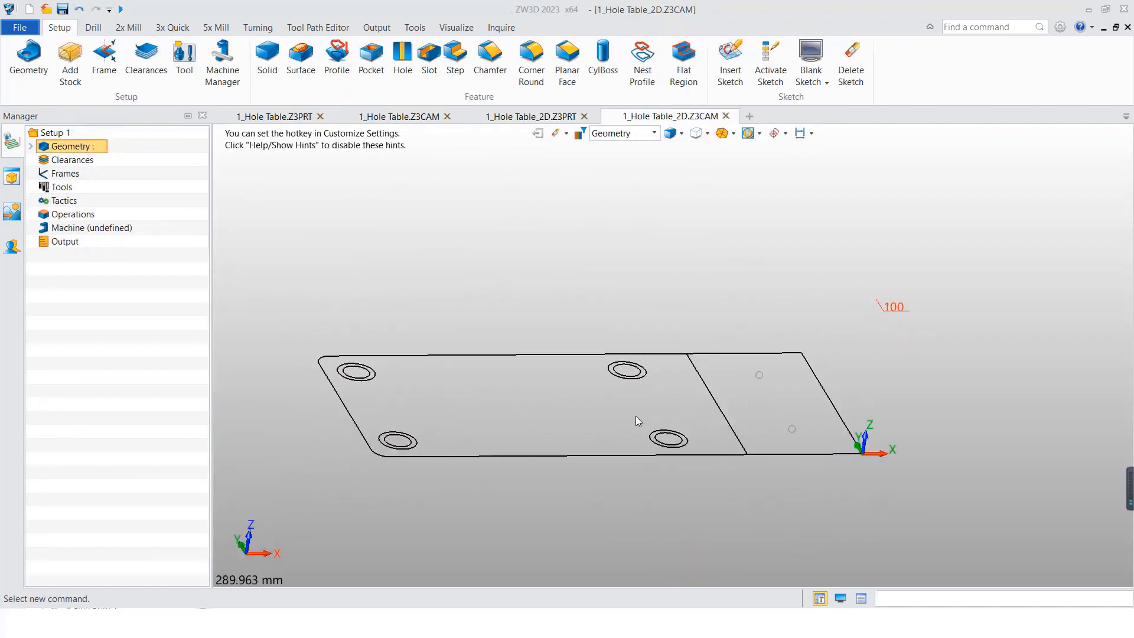
{"action": "left_click", "coordinate": [402, 59]}
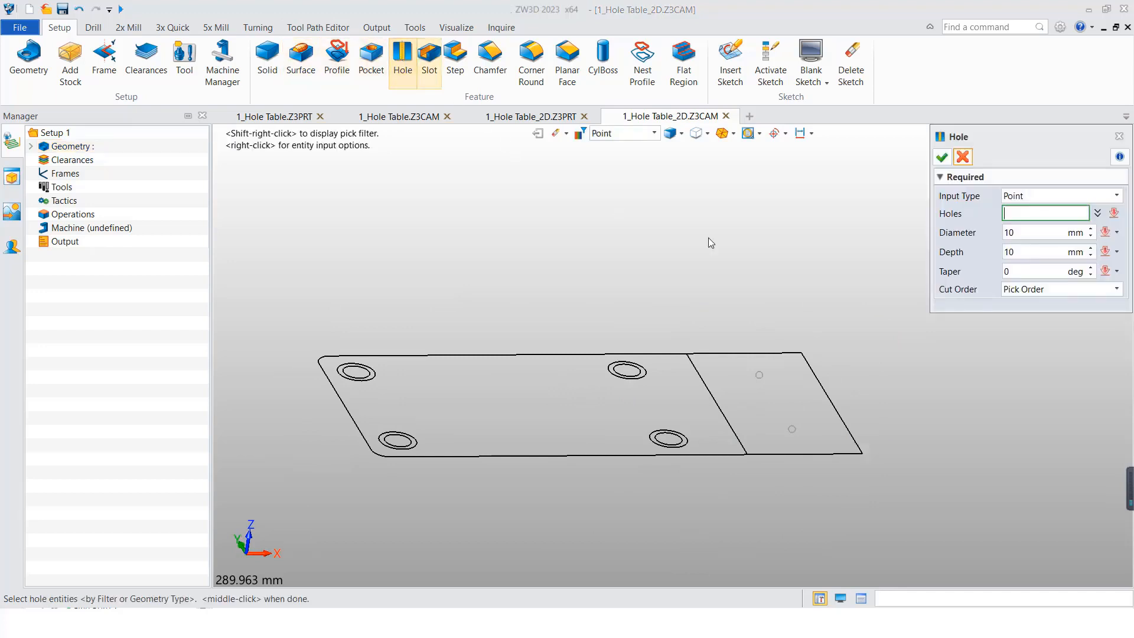
{"action": "left_click", "coordinate": [1036, 196]}
{"action": "left_click", "coordinate": [1035, 221]}
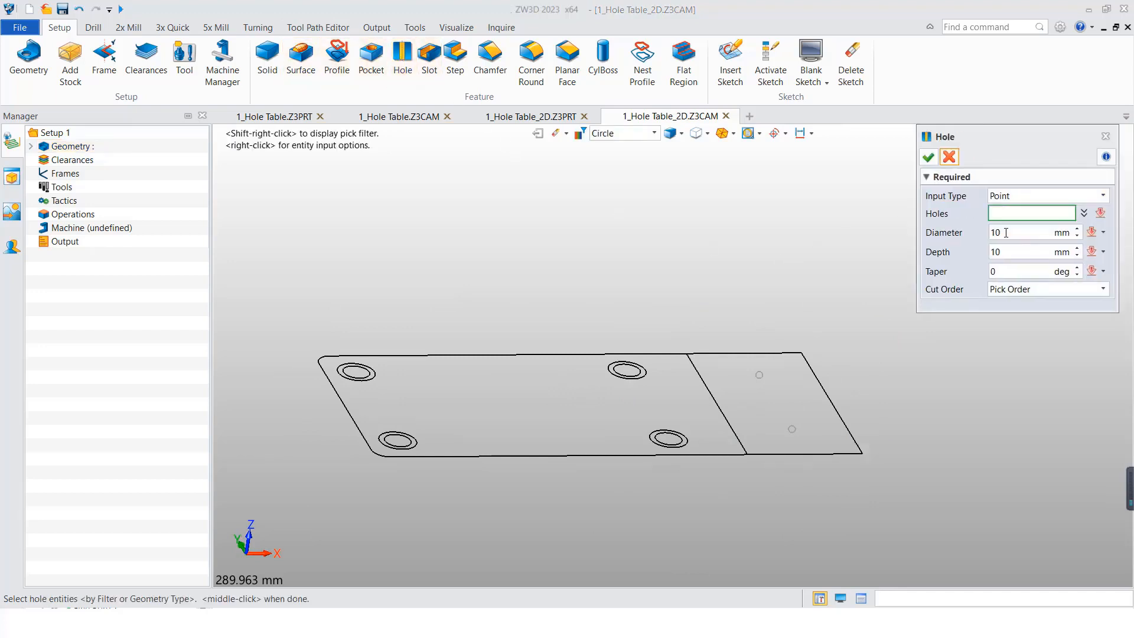
{"action": "left_click_drag", "start_coordinate": [268, 283], "coordinate": [916, 535]}
{"action": "left_click_drag", "start_coordinate": [1018, 387], "coordinate": [935, 397]}
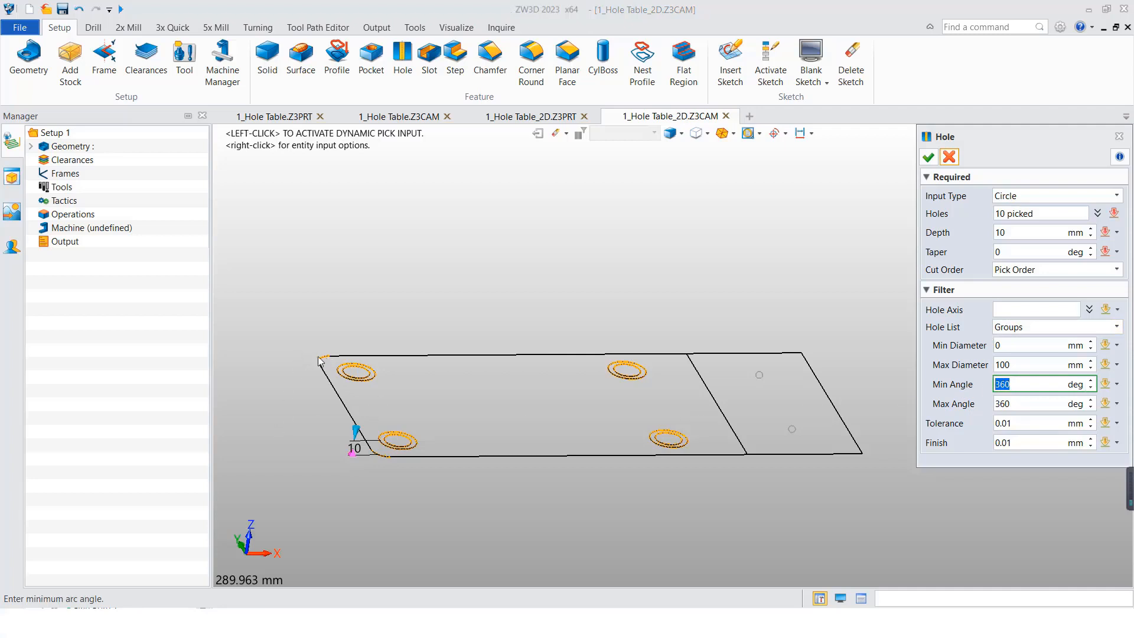
{"action": "left_click", "coordinate": [1037, 232]}
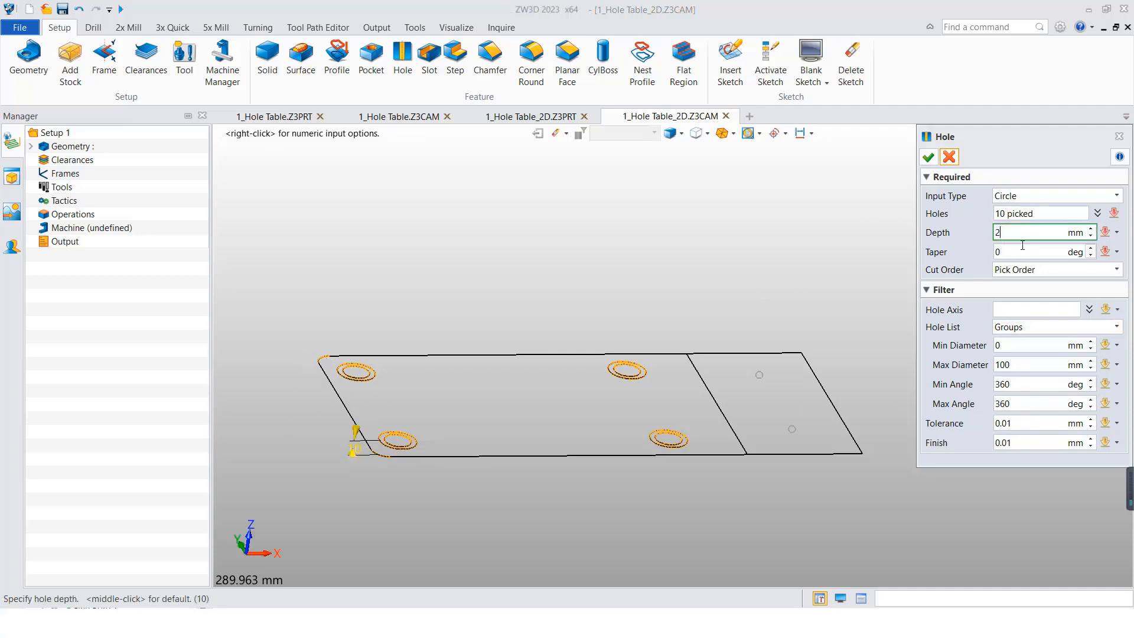
{"action": "left_click", "coordinate": [928, 157]}
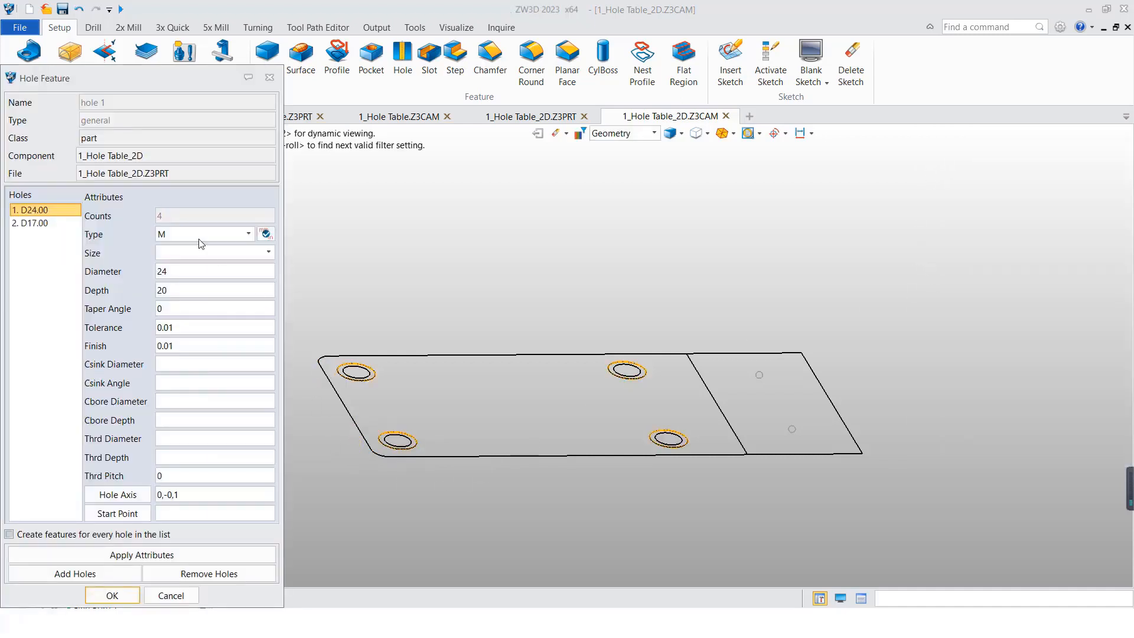
- Remove the D24.00 hole list from the new hole feature, keeping only the D17.00 group
{"action": "left_click", "coordinate": [44, 223]}
{"action": "right_click", "coordinate": [44, 225]}
{"action": "right_click", "coordinate": [45, 210]}
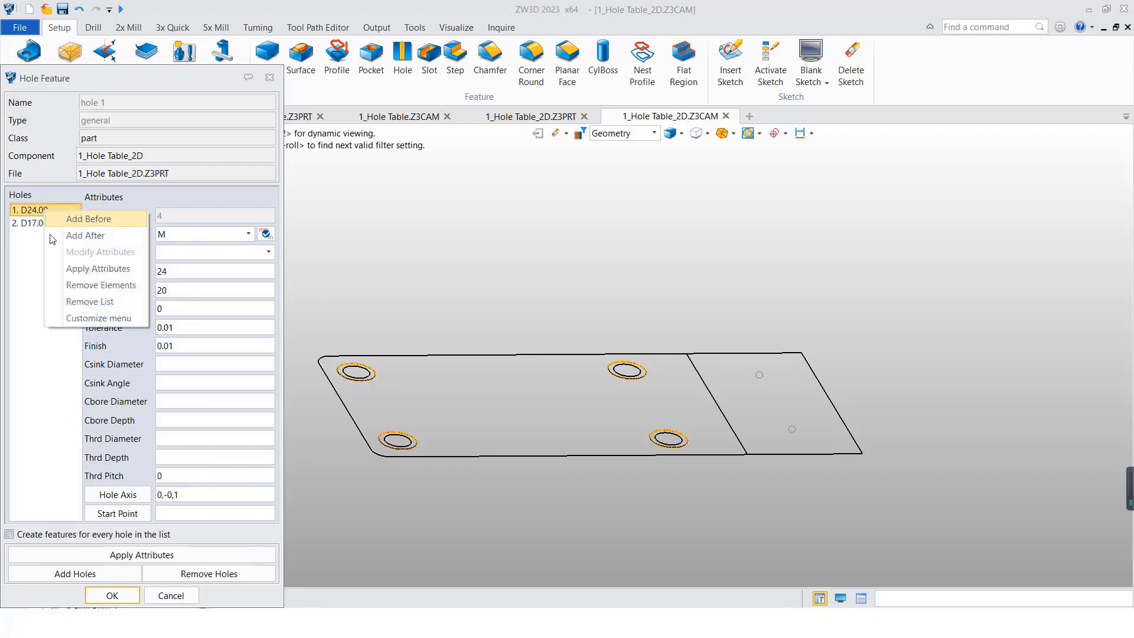
{"action": "left_click", "coordinate": [93, 301]}
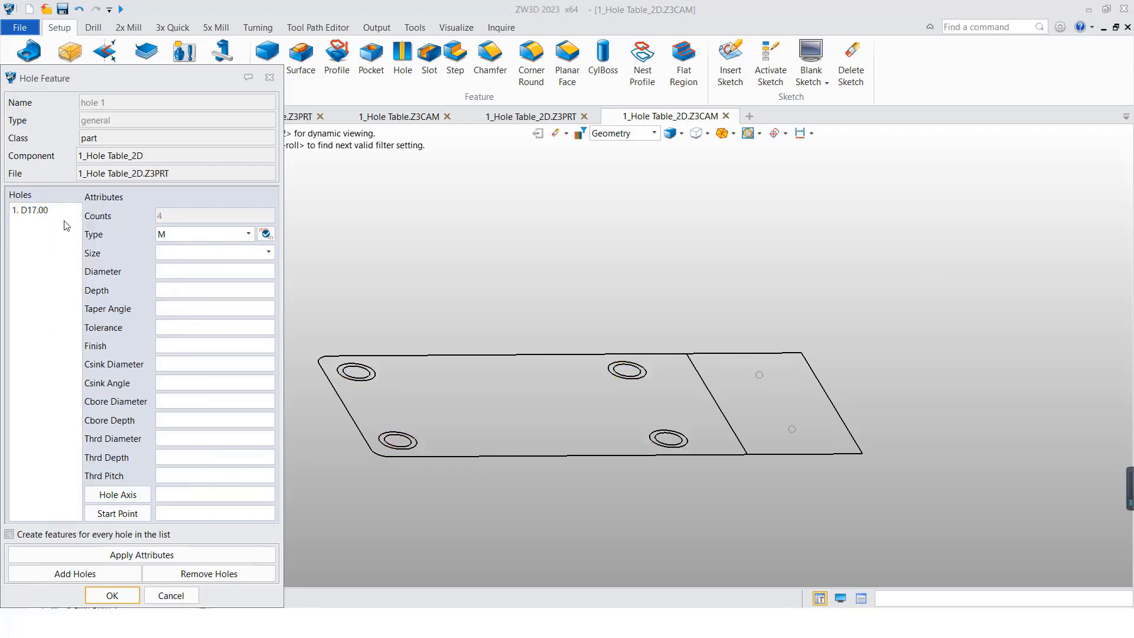
- Give the D17.00 holes a counterbore with diameter 24 and depth 5, and accept the feature
{"action": "left_click", "coordinate": [61, 211]}
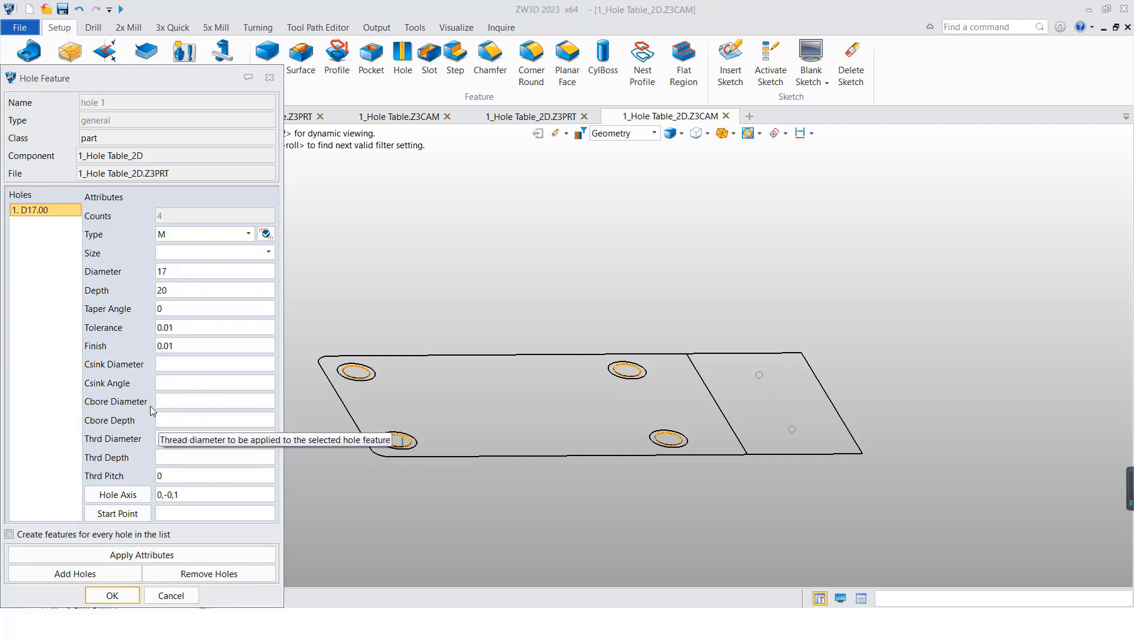
{"action": "left_click", "coordinate": [172, 396]}
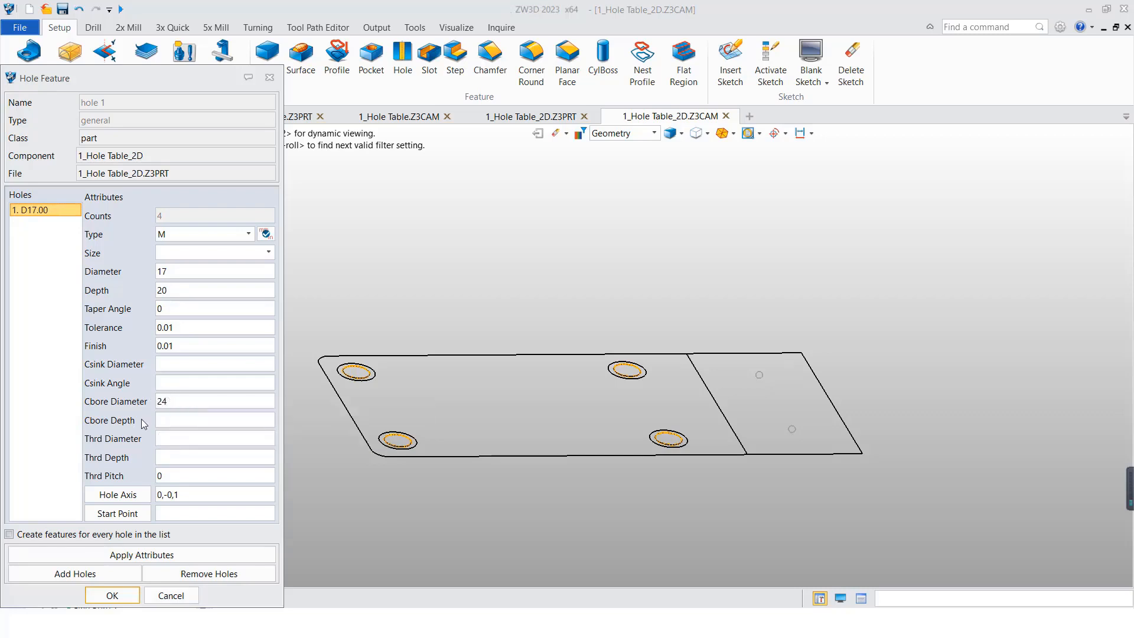
{"action": "left_click", "coordinate": [112, 595]}
- Reopen the plate's hole feature and assign thread type M, size M17 x 1 to its counterbored holes
{"action": "mouse_move", "coordinate": [672, 288]}
{"action": "right_mouse_down"}
{"action": "mouse_move", "coordinate": [636, 296]}
{"action": "mouse_move", "coordinate": [680, 300]}
{"action": "right_mouse_up"}
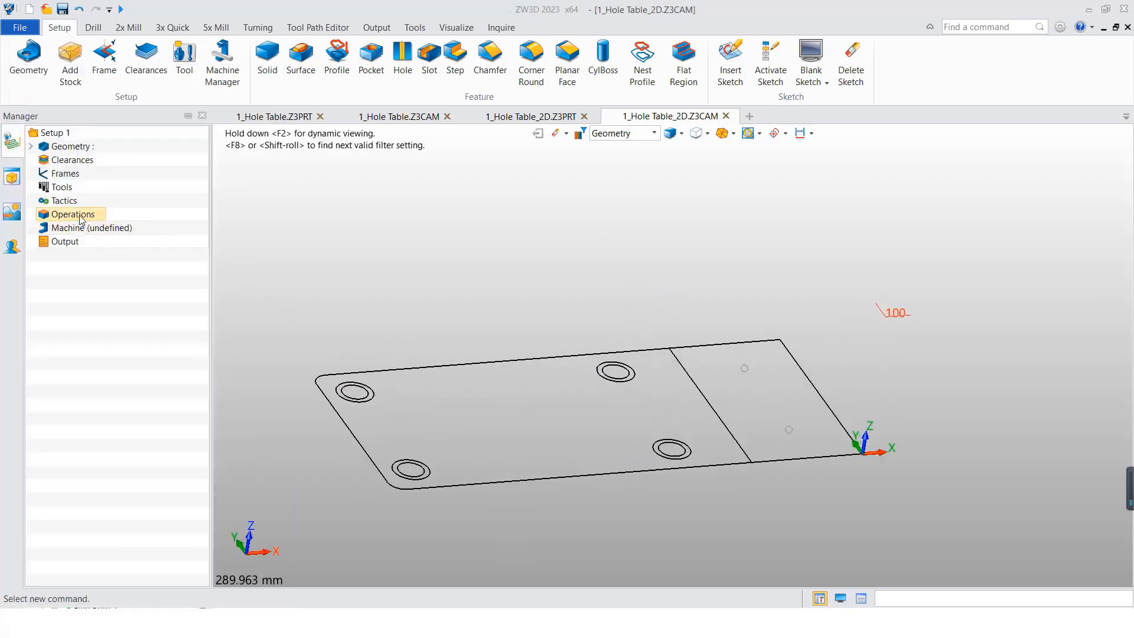
{"action": "left_click", "coordinate": [31, 146]}
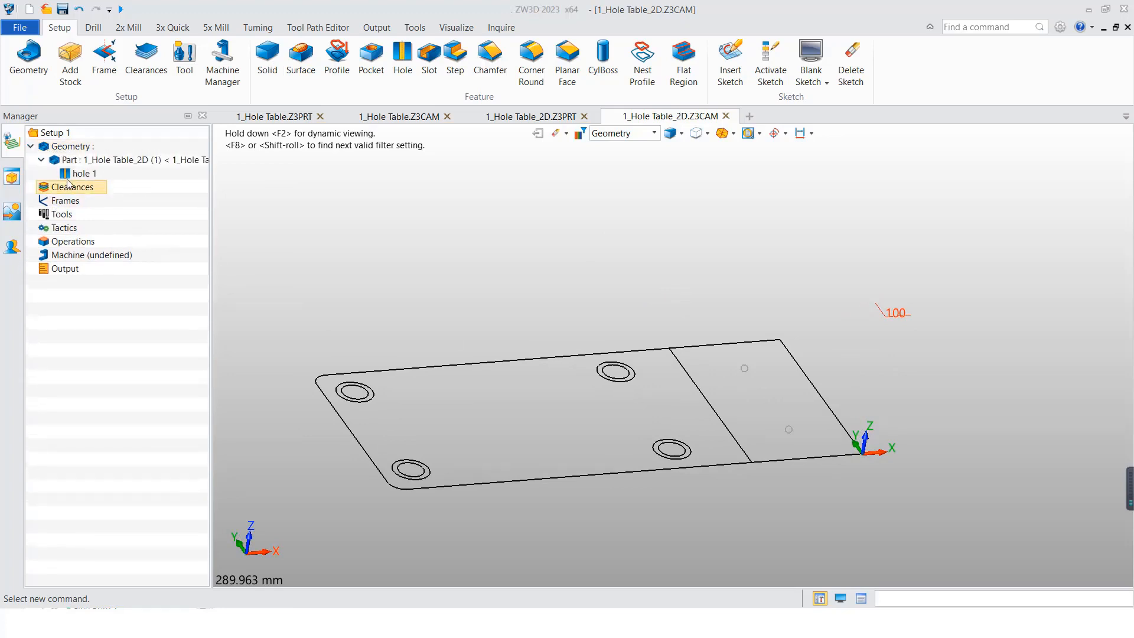
{"action": "double_click", "coordinate": [74, 172]}
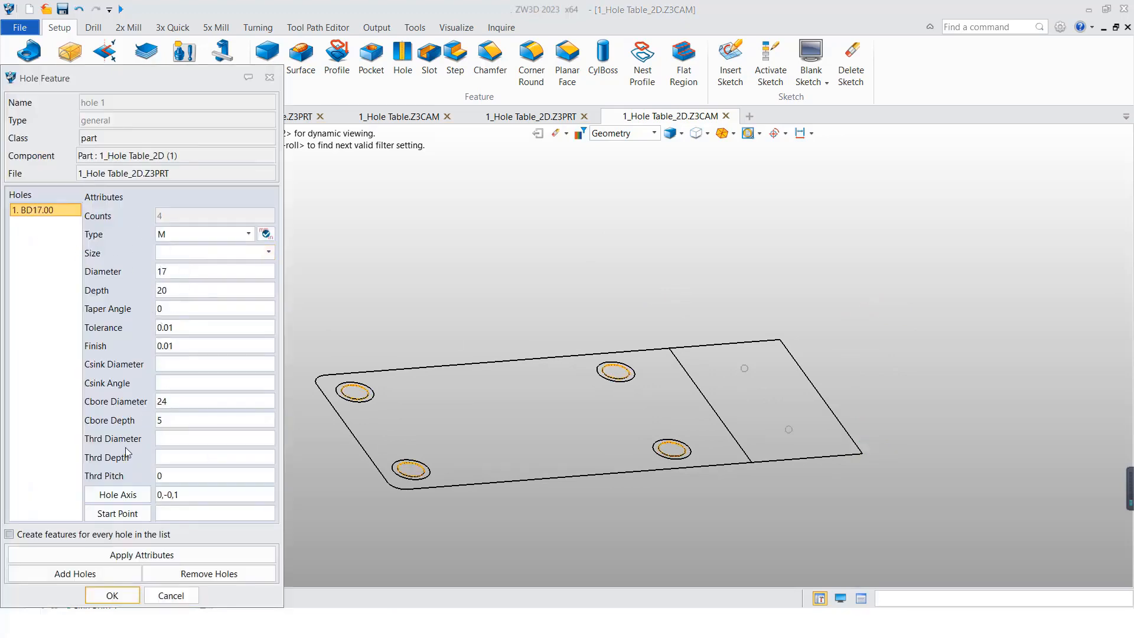
{"action": "left_click", "coordinate": [207, 235]}
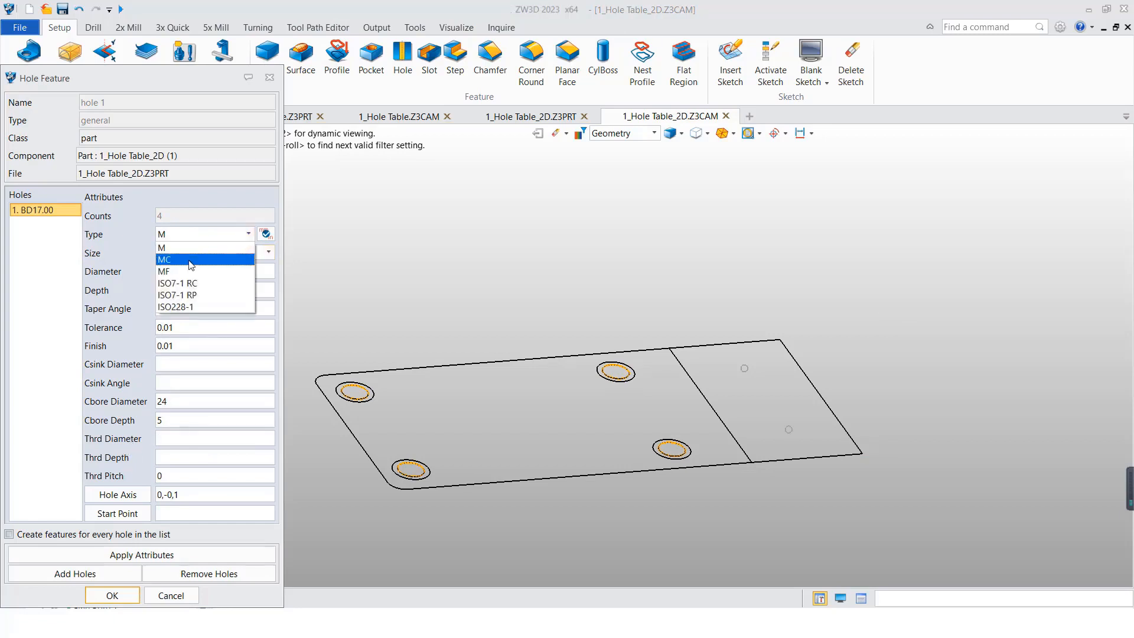
{"action": "left_click", "coordinate": [197, 248]}
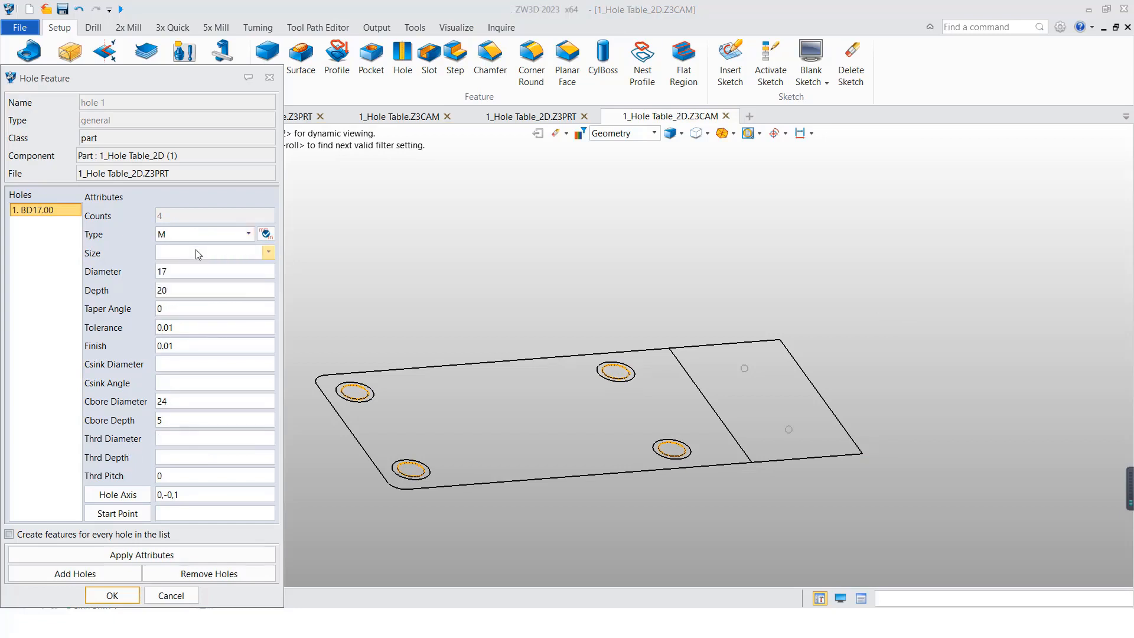
{"action": "left_click", "coordinate": [192, 255]}
{"action": "scroll", "coordinate": [183, 334], "scroll_direction": "down", "scroll_amount": 10}
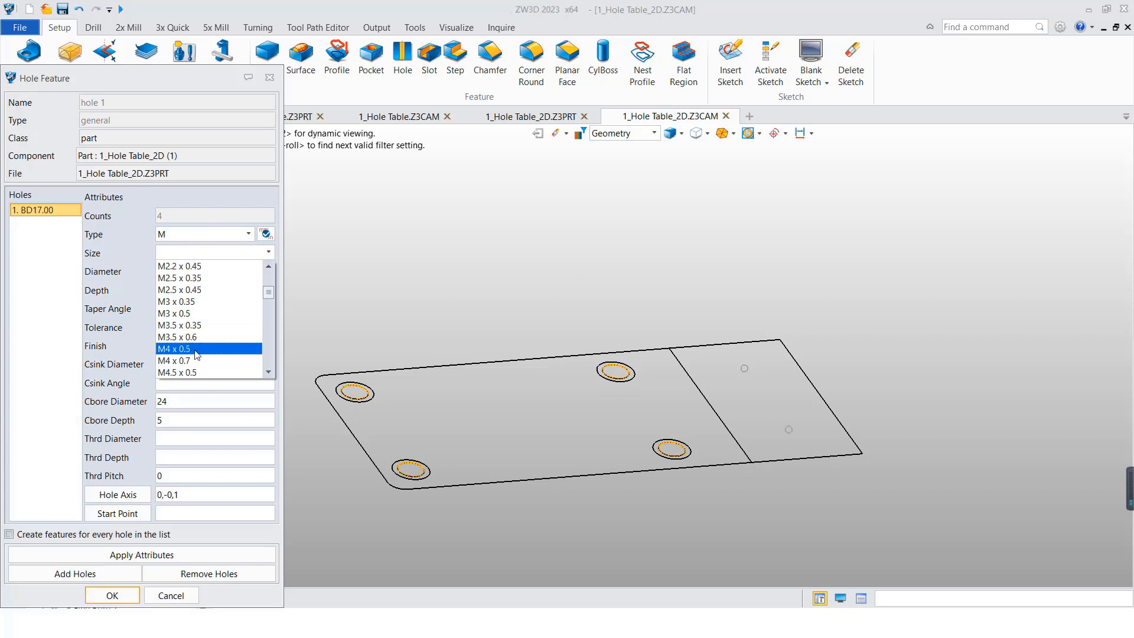
{"action": "scroll", "coordinate": [199, 356], "scroll_direction": "down", "scroll_amount": 3}
{"action": "left_click", "coordinate": [189, 328]}
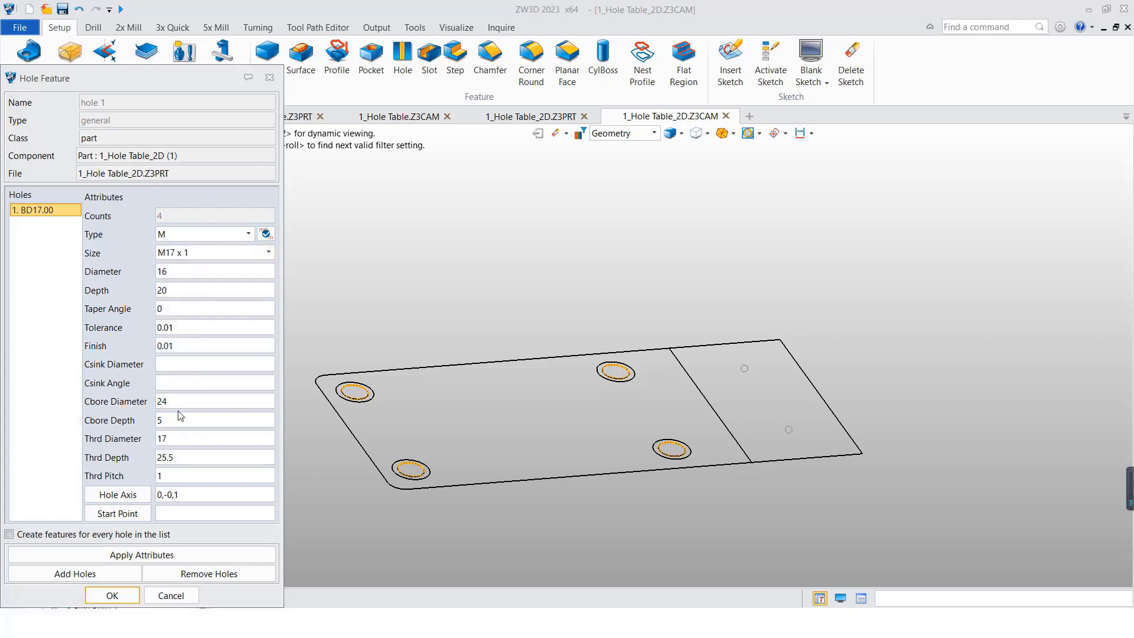
{"action": "left_click", "coordinate": [119, 595]}
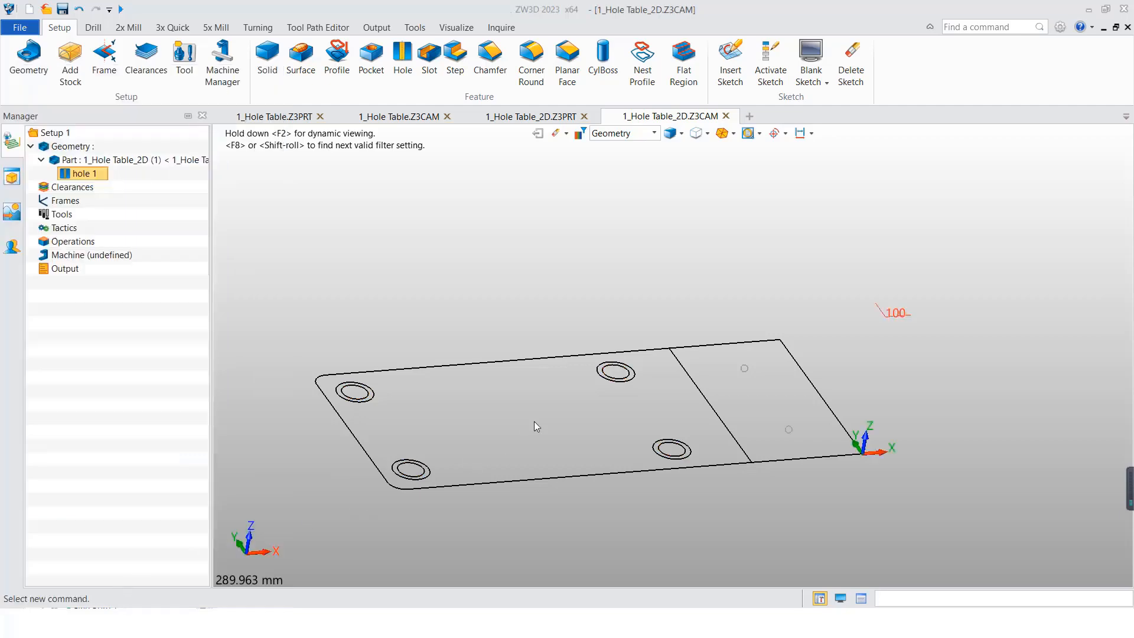
{"action": "middle_click_drag", "start_coordinate": [614, 385], "coordinate": [626, 387]}
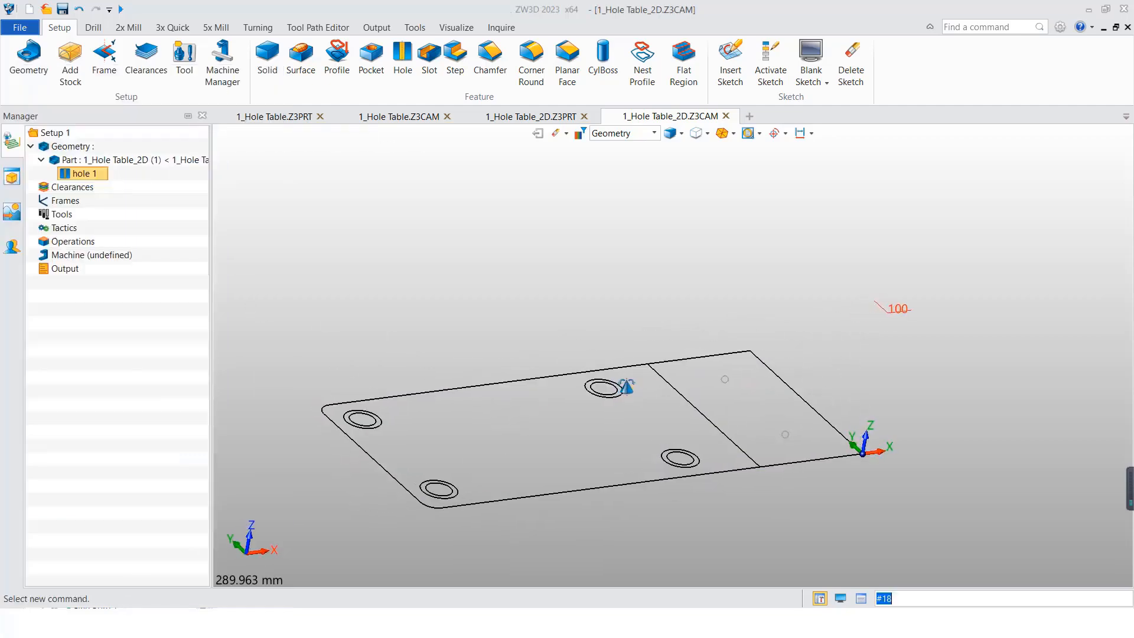